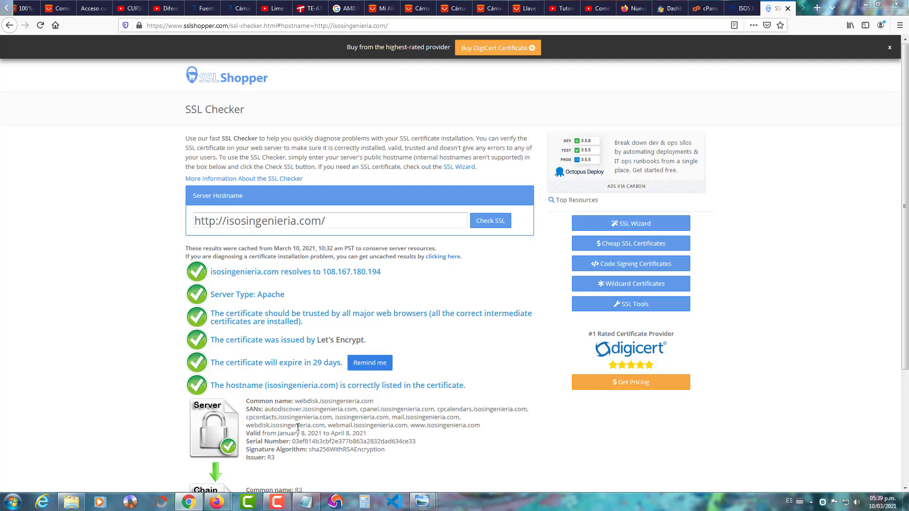
Switch to Windows Photo Viewer and view error.png, the example of an SSL Checker warning.
{"action": "mouse_move", "coordinate": [414, 505]}
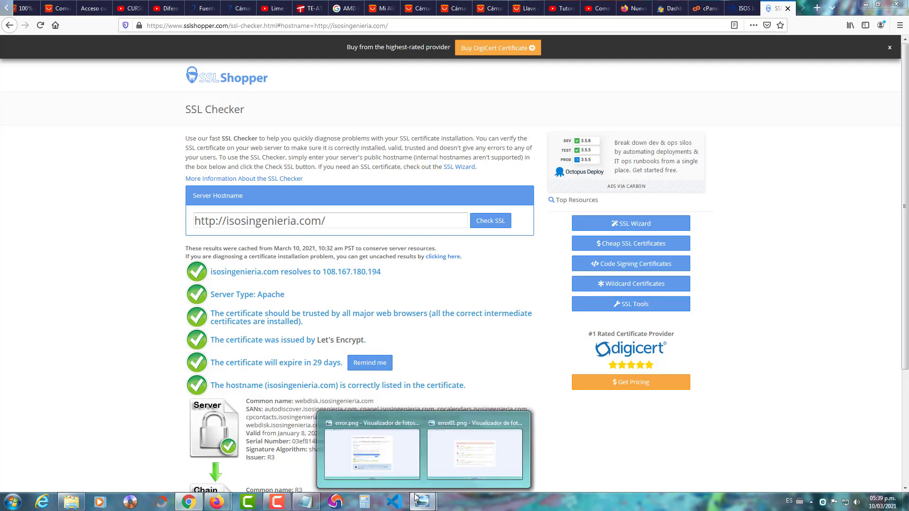
{"action": "left_click", "coordinate": [407, 428]}
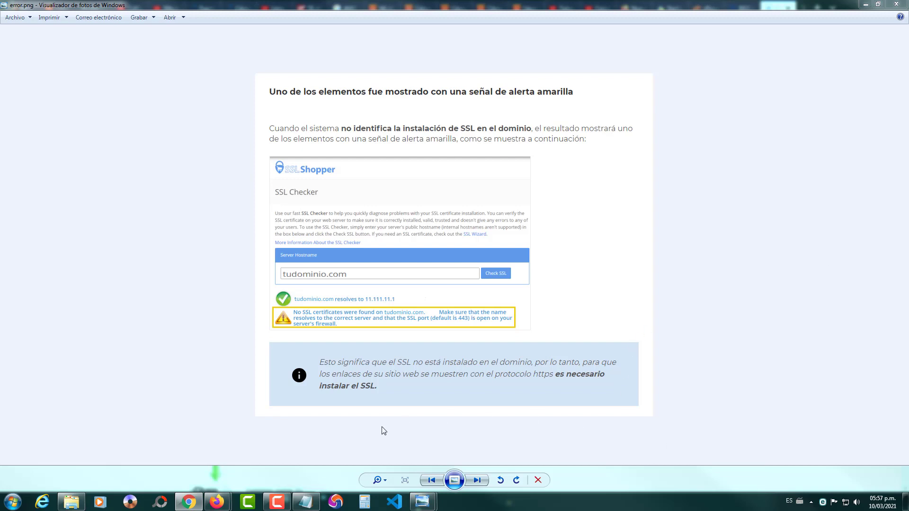
{"action": "left_click", "coordinate": [310, 503]}
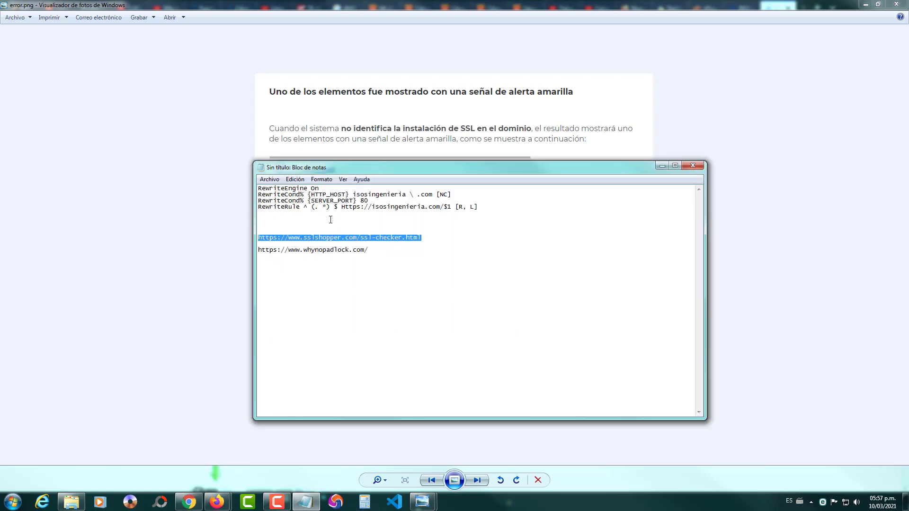
{"action": "left_click_drag", "start_coordinate": [258, 250], "coordinate": [369, 249]}
{"action": "right_click", "coordinate": [353, 250]}
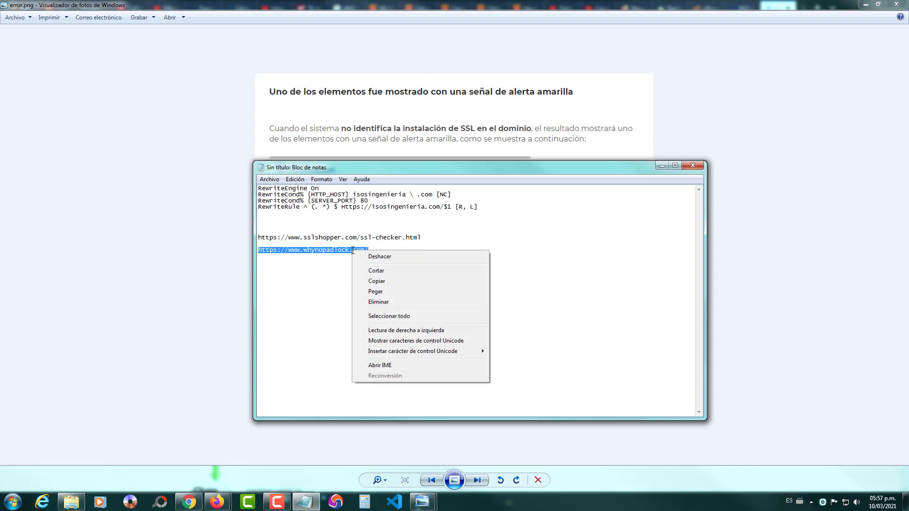
{"action": "left_click", "coordinate": [377, 281]}
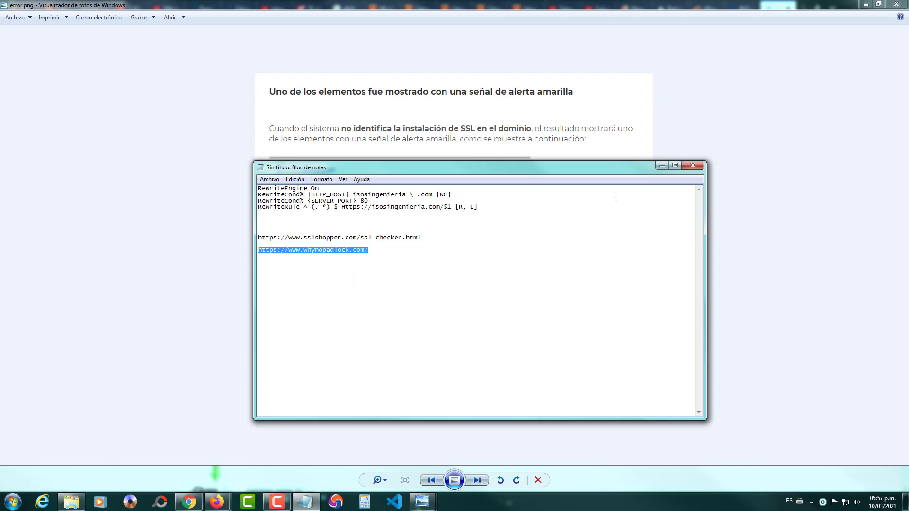
{"action": "left_click", "coordinate": [662, 165]}
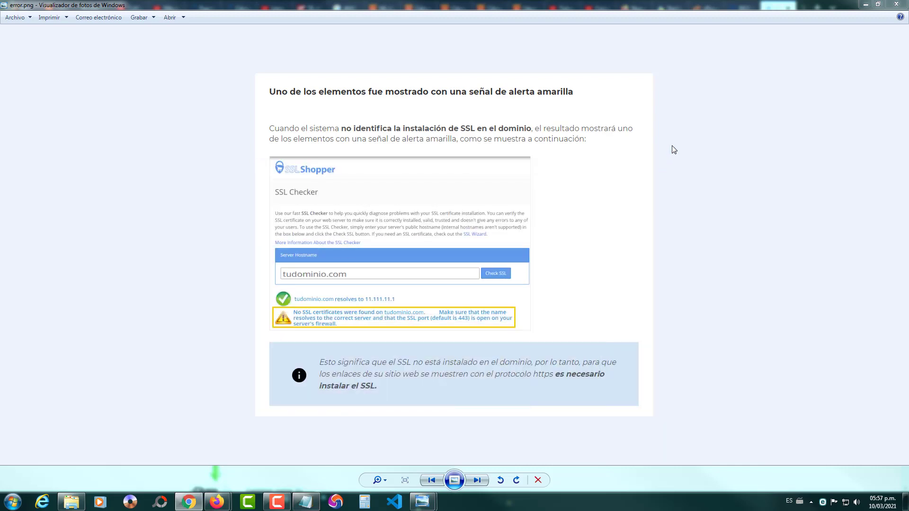
{"action": "mouse_move", "coordinate": [217, 502]}
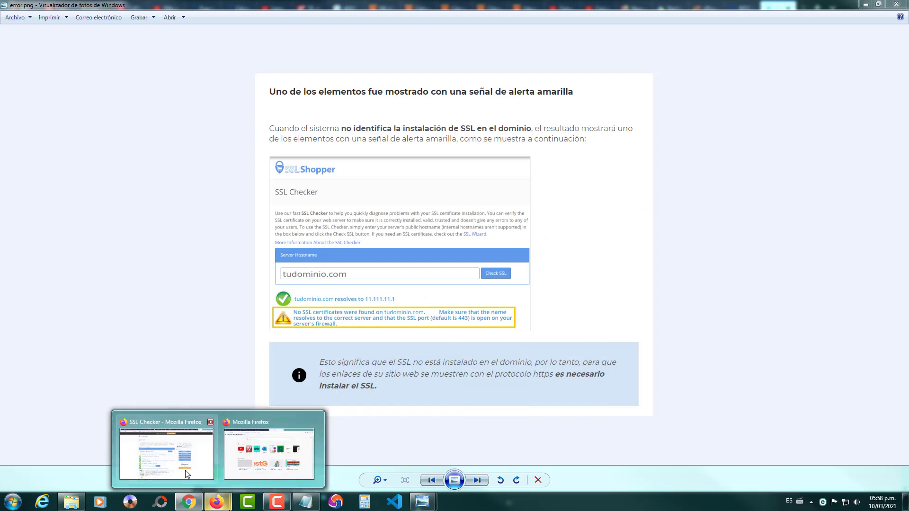
{"action": "left_click", "coordinate": [167, 447]}
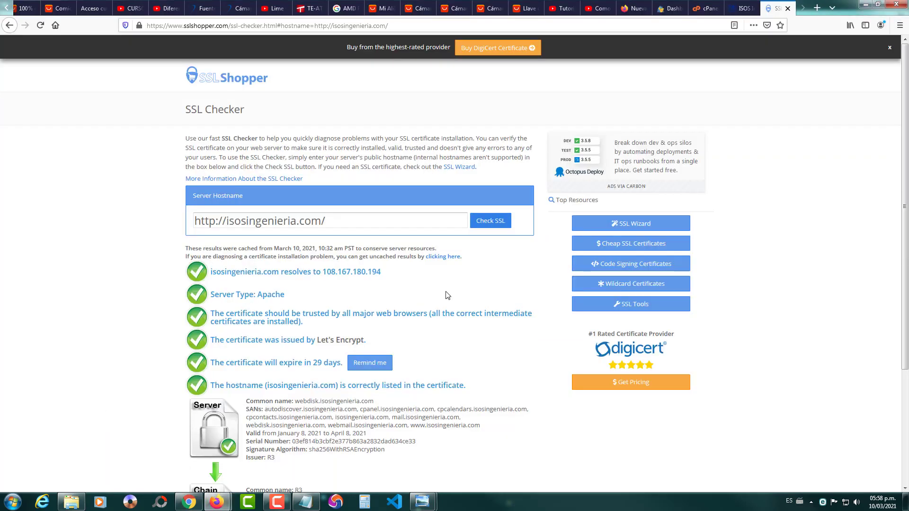
{"action": "left_click", "coordinate": [815, 10]}
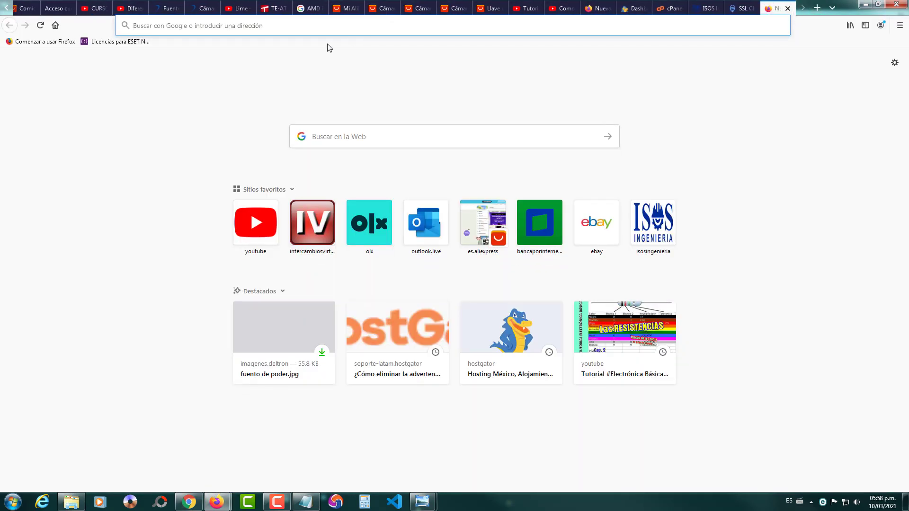
{"action": "left_click", "coordinate": [315, 23]}
{"action": "right_click", "coordinate": [315, 24]}
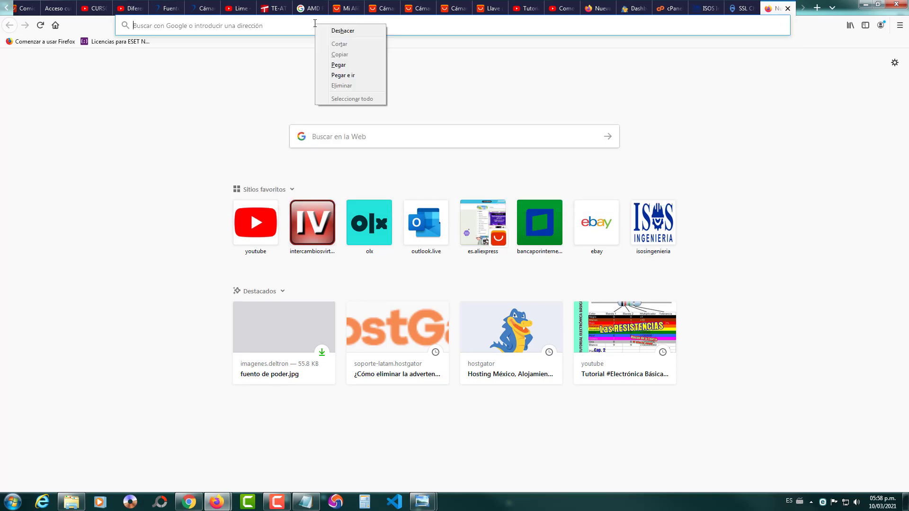
{"action": "left_click", "coordinate": [338, 65]}
{"action": "key", "text": "Return"}
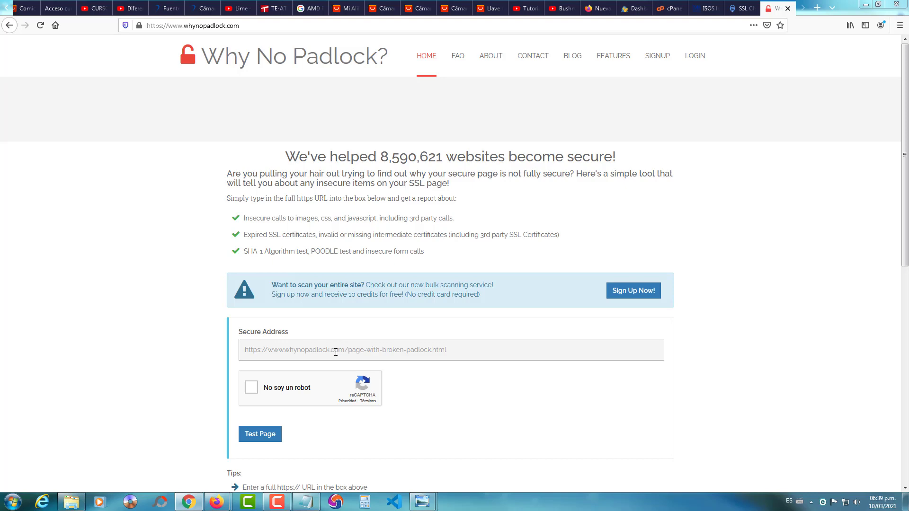
Copy the full isosingenieria.com web address from the already open ISOS Ingeniería page.
{"action": "left_click", "coordinate": [706, 9]}
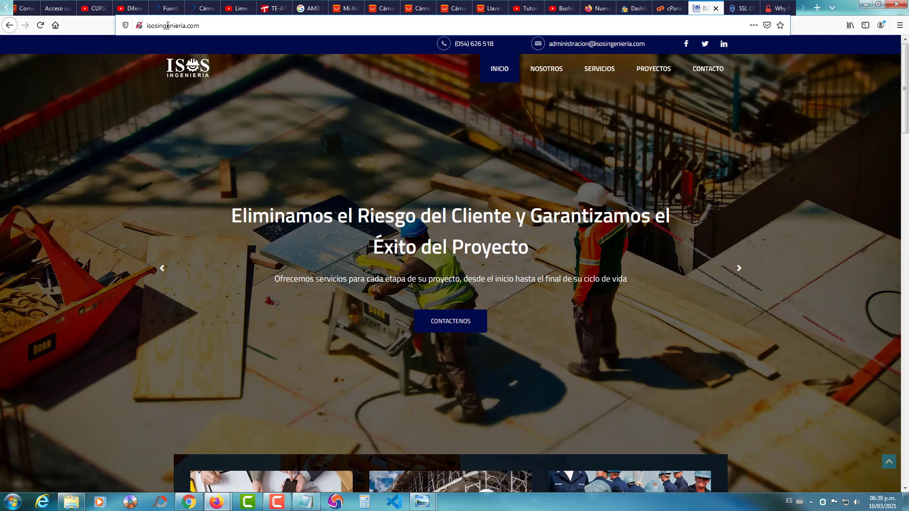
{"action": "left_click", "coordinate": [168, 25]}
{"action": "double_click", "coordinate": [168, 26]}
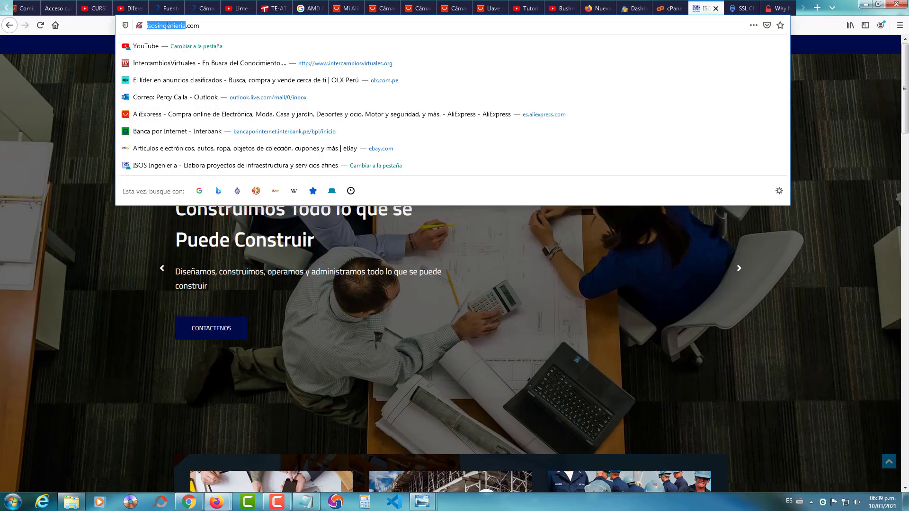
{"action": "left_click", "coordinate": [167, 25]}
{"action": "right_click", "coordinate": [168, 26]}
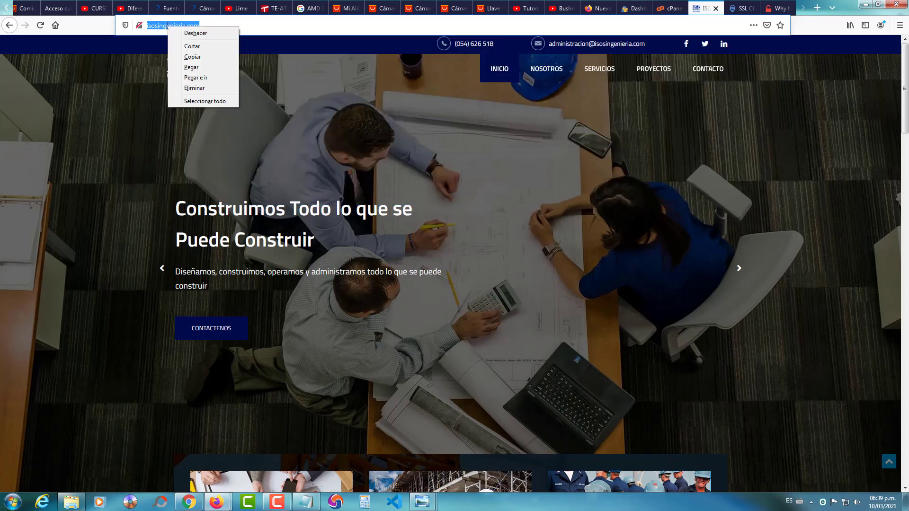
{"action": "left_click", "coordinate": [188, 57]}
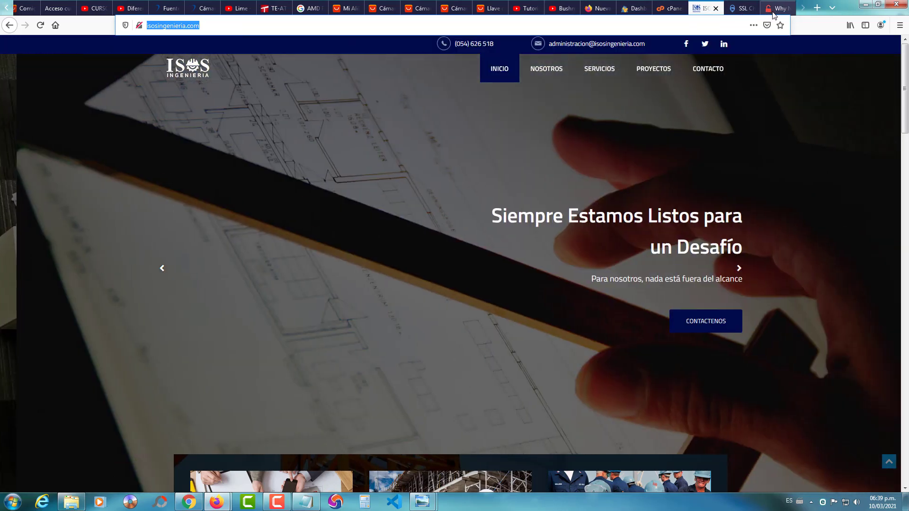
{"action": "left_click", "coordinate": [774, 10]}
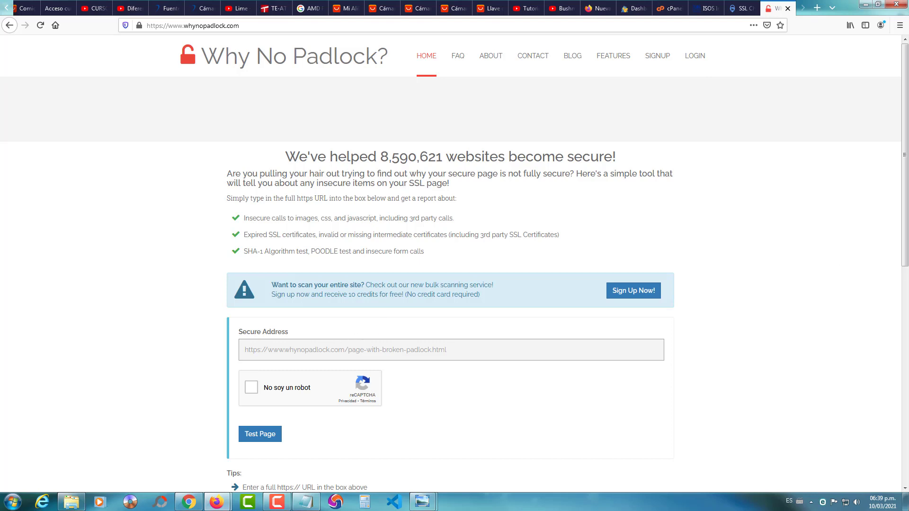
{"action": "scroll", "coordinate": [898, 228], "scroll_direction": "down", "scroll_amount": 1}
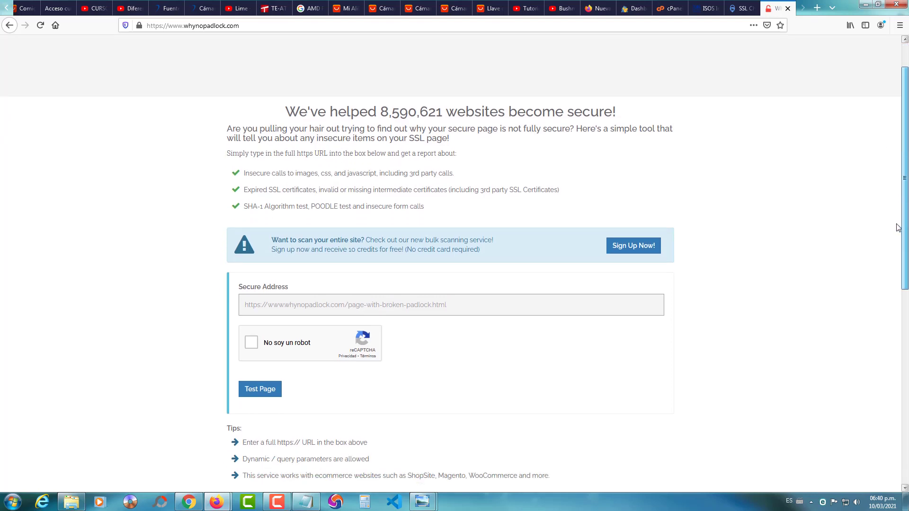
{"action": "scroll", "coordinate": [886, 251], "scroll_direction": "down", "scroll_amount": 2}
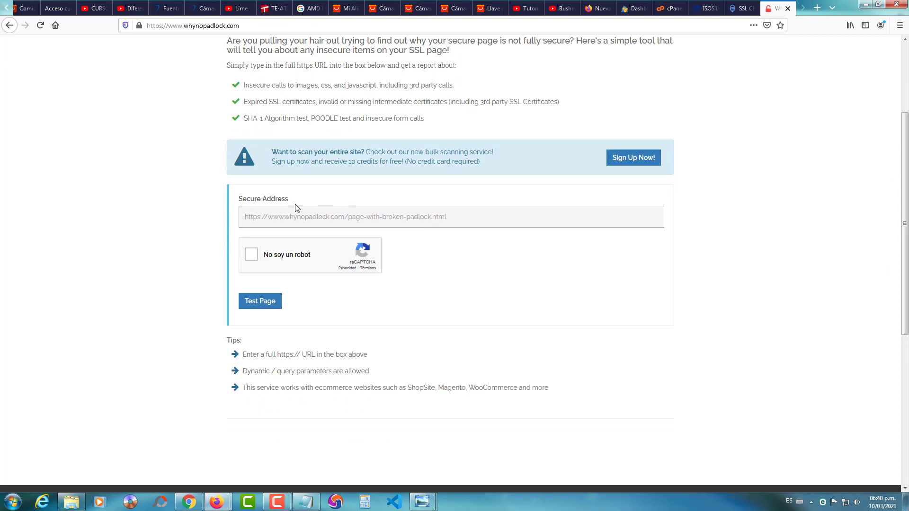
{"action": "left_click", "coordinate": [305, 216]}
{"action": "right_click", "coordinate": [306, 217]}
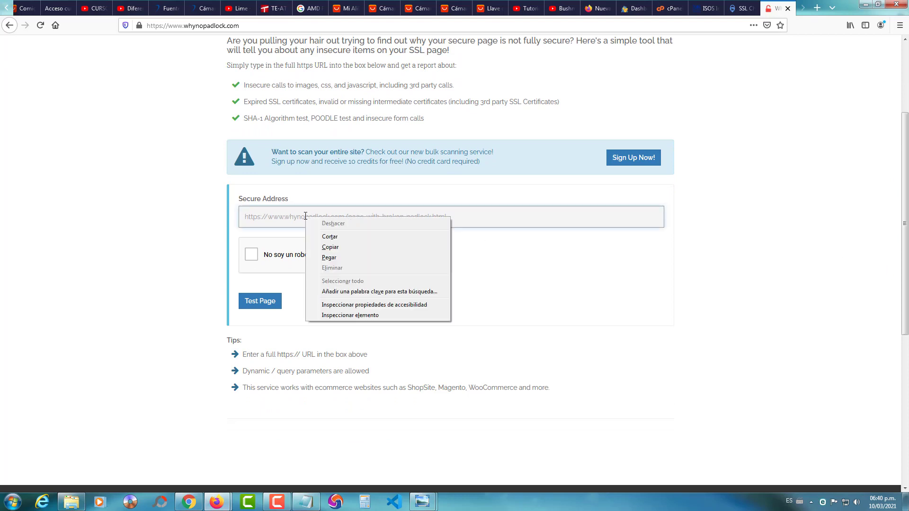
{"action": "left_click", "coordinate": [331, 257]}
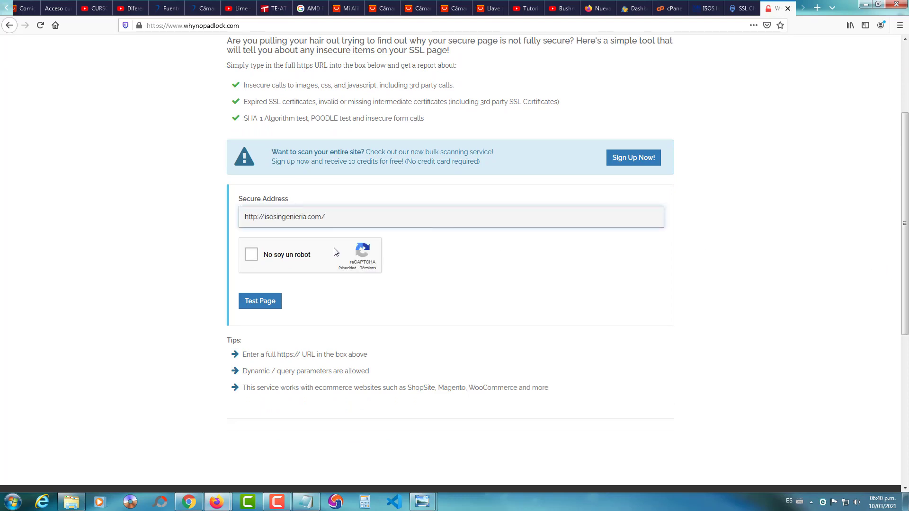
Complete the reCAPTCHA by selecting all images that contain chimneys, and run the page test.
{"action": "left_click", "coordinate": [252, 259]}
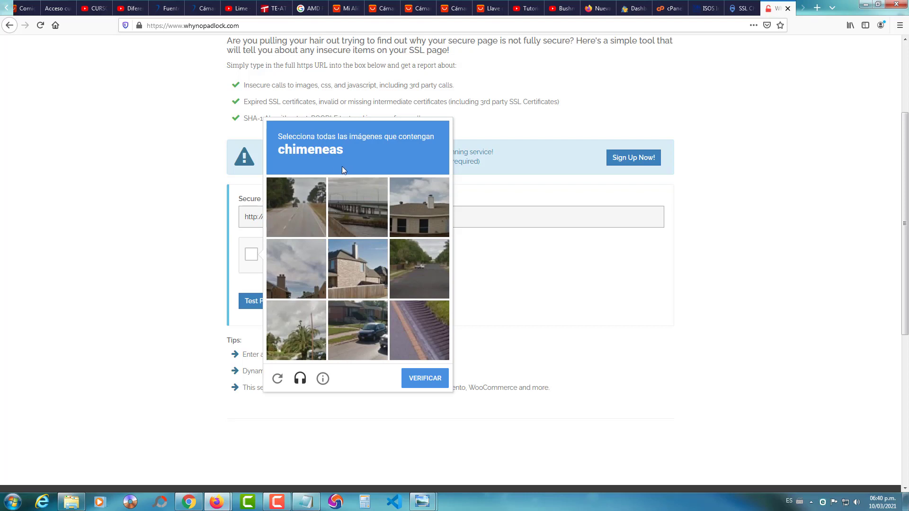
{"action": "left_click", "coordinate": [425, 206]}
{"action": "left_click", "coordinate": [295, 281]}
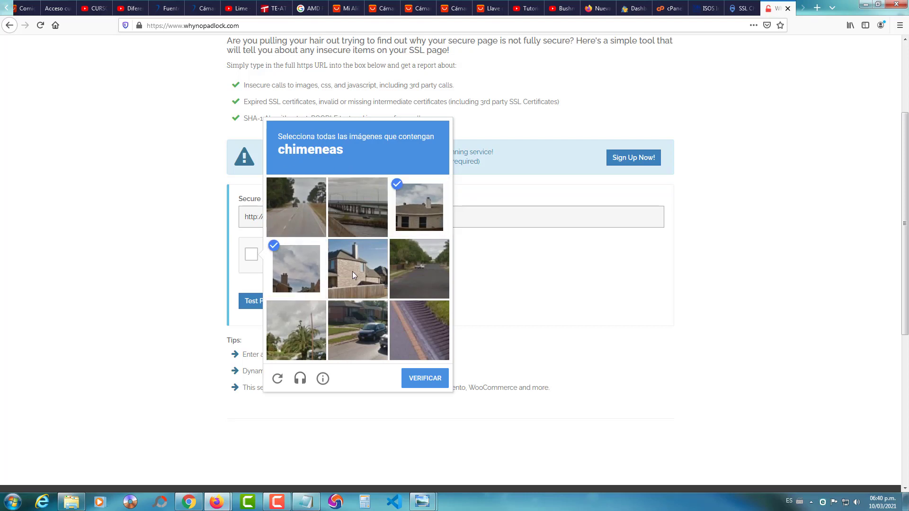
{"action": "left_click", "coordinate": [357, 273]}
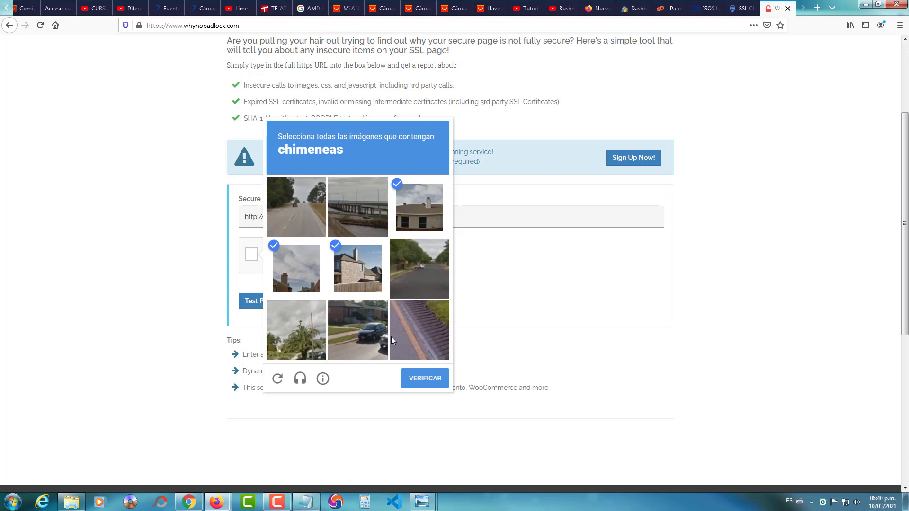
{"action": "left_click", "coordinate": [425, 378]}
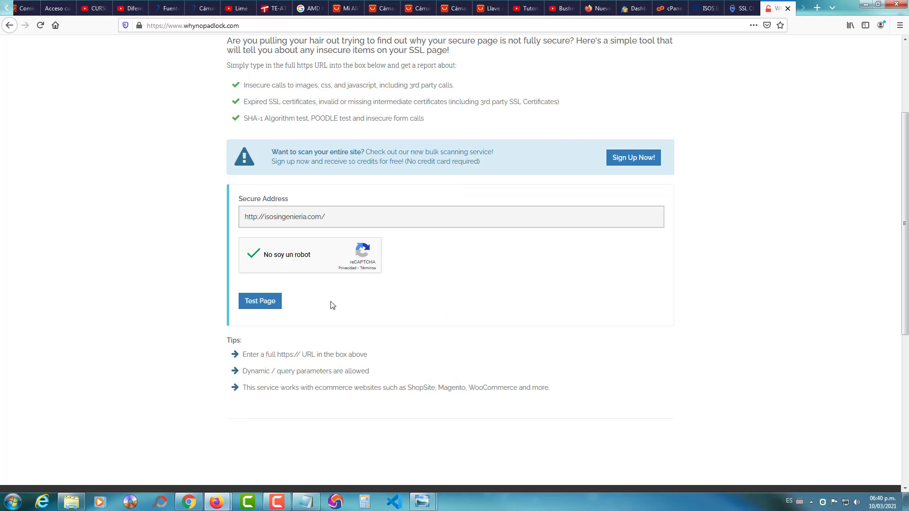
{"action": "left_click", "coordinate": [263, 303]}
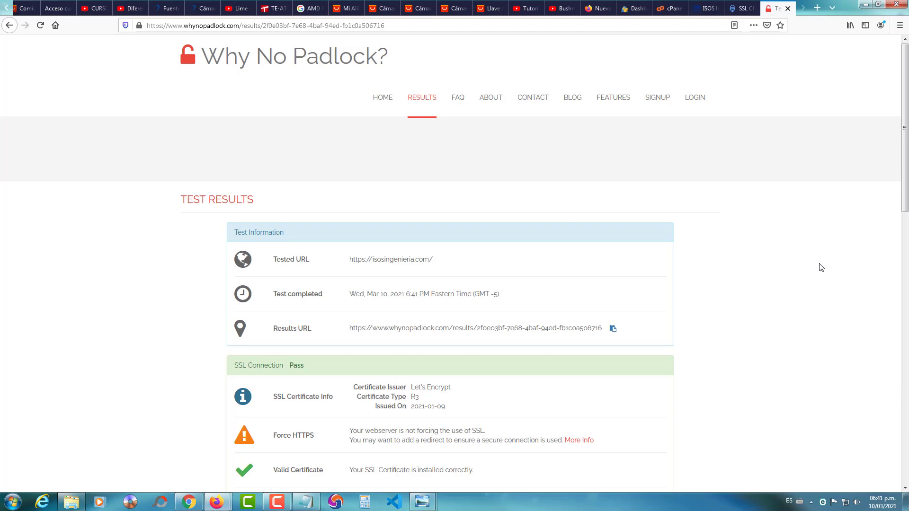
Review the test results down to the Mixed Content section and view the example errors in error01.png in Windows Photo Viewer.
{"action": "left_click", "coordinate": [340, 256]}
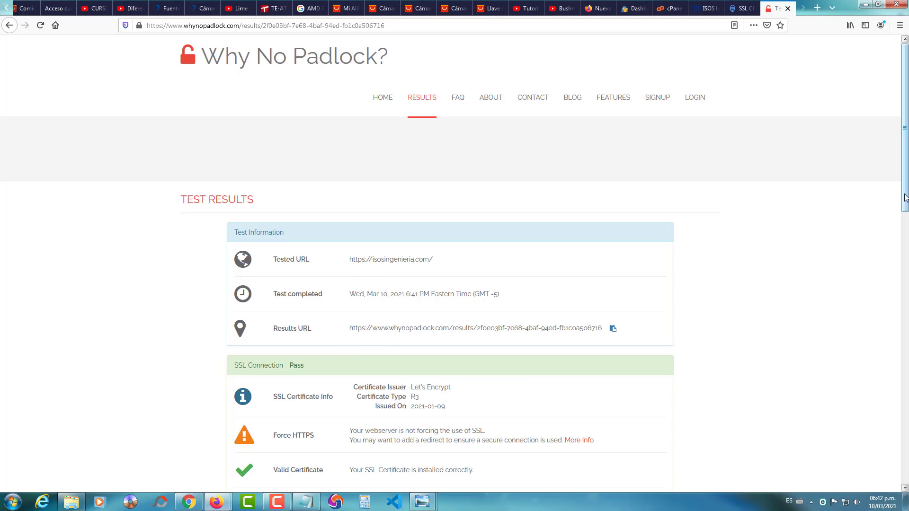
{"action": "left_click_drag", "start_coordinate": [906, 198], "coordinate": [894, 393]}
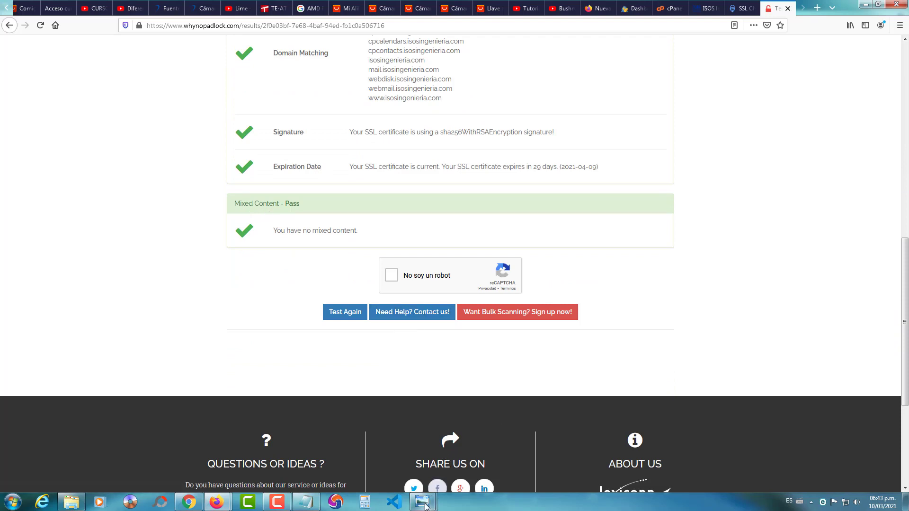
{"action": "mouse_move", "coordinate": [434, 499]}
{"action": "left_click", "coordinate": [463, 455]}
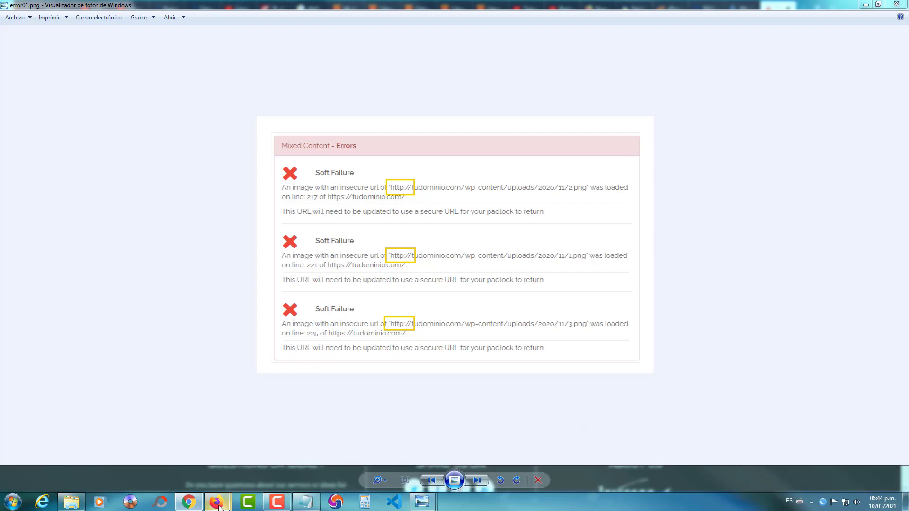
Switch back to the Why No Padlock results in Firefox and review them from Mixed Content up to Test Information.
{"action": "mouse_move", "coordinate": [217, 505]}
{"action": "left_click", "coordinate": [188, 455]}
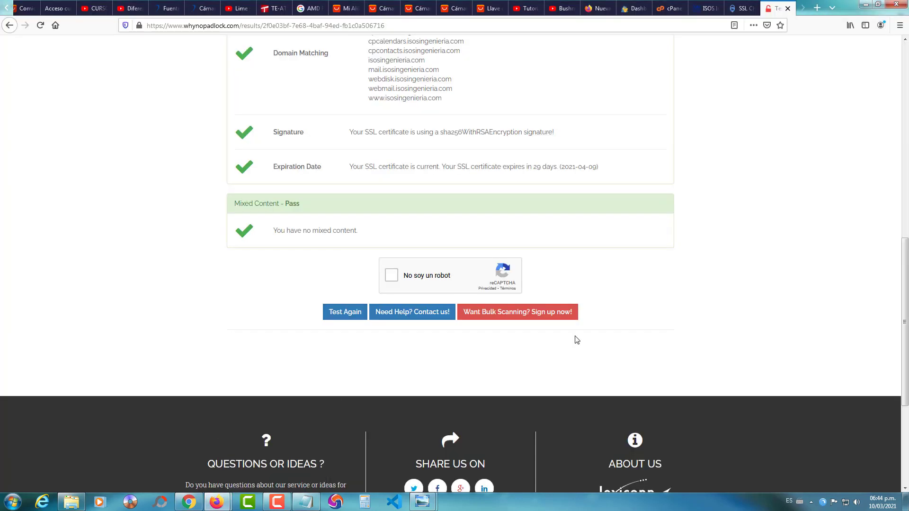
{"action": "scroll", "coordinate": [576, 340], "scroll_direction": "up", "scroll_amount": 3}
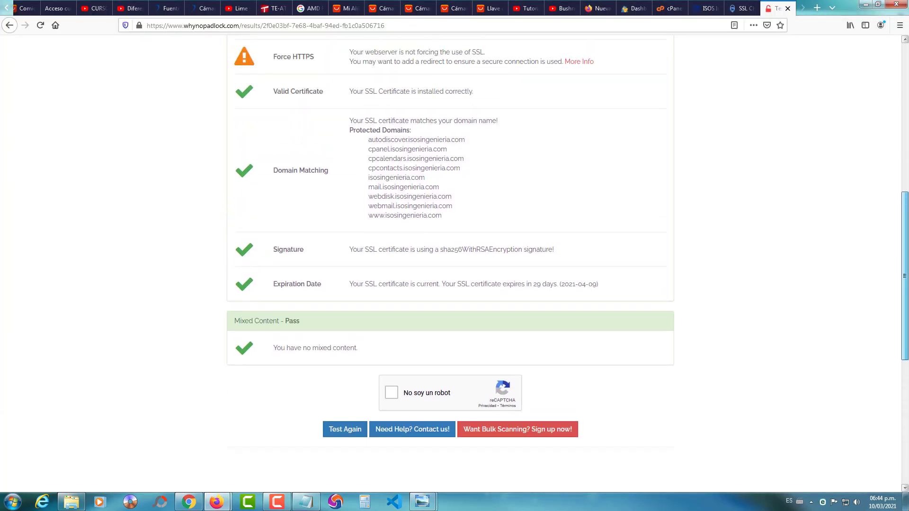
{"action": "scroll", "coordinate": [576, 340], "scroll_direction": "up", "scroll_amount": 8}
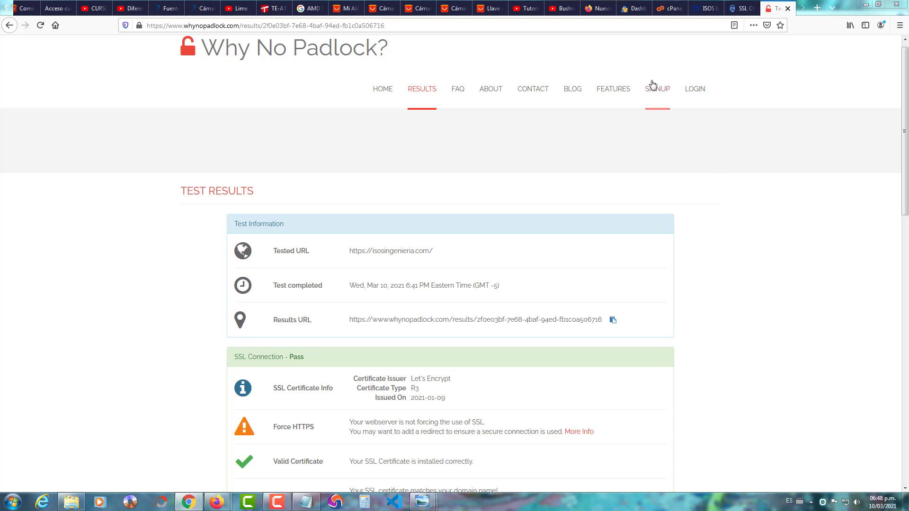
Switch to the open HostGator control panel and open the Copias de seguridad page from the Archivos section.
{"action": "left_click", "coordinate": [673, 10]}
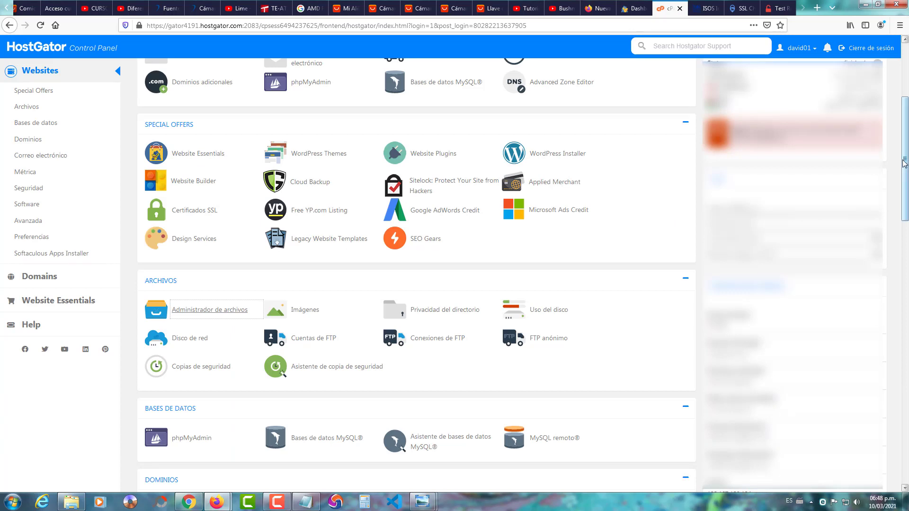
{"action": "left_click_drag", "start_coordinate": [905, 163], "coordinate": [905, 110]}
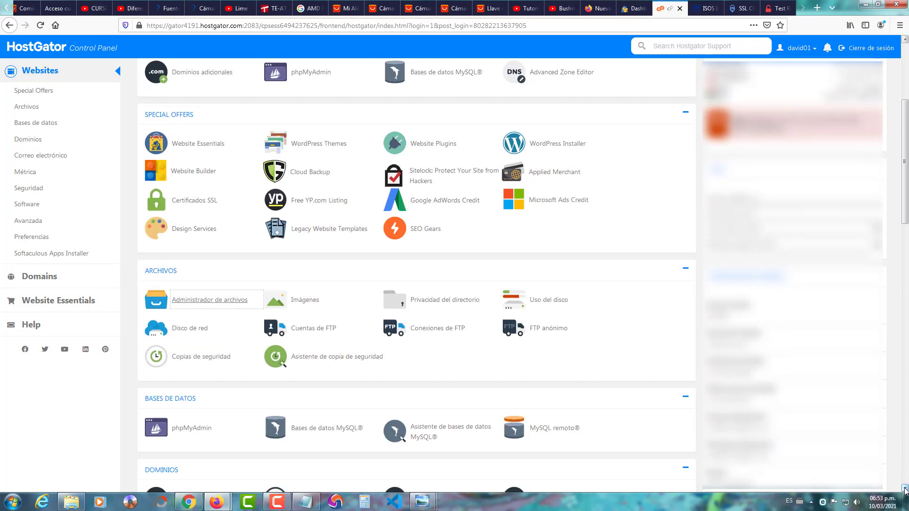
{"action": "scroll", "coordinate": [905, 490], "scroll_direction": "down", "scroll_amount": 3}
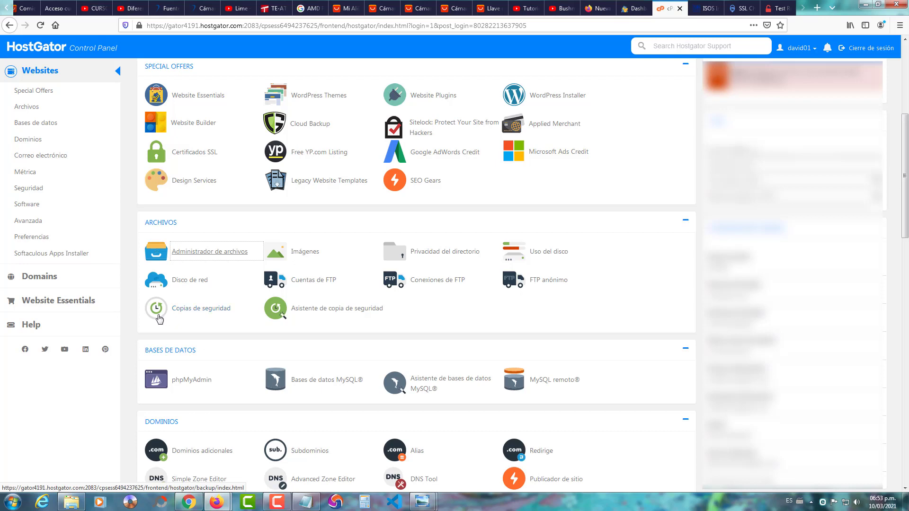
{"action": "left_click", "coordinate": [205, 311]}
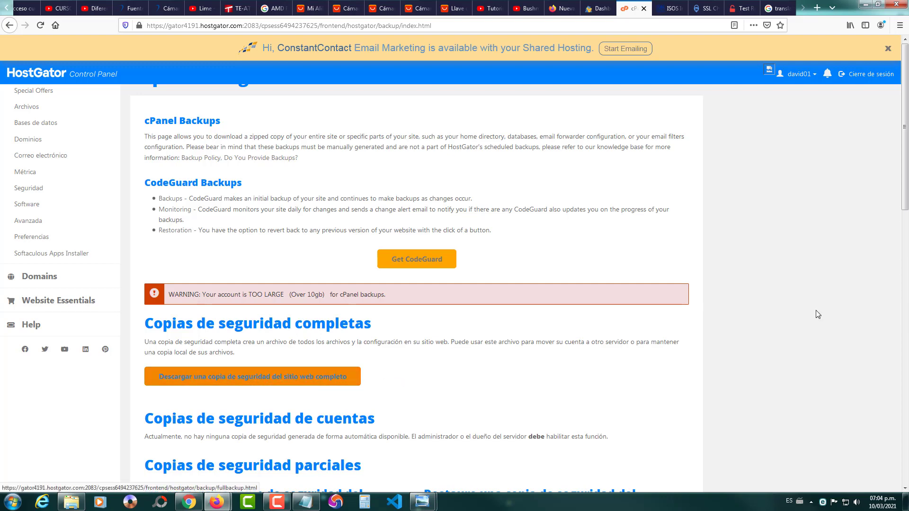
Review the partial backup sections of the Copias de seguridad page, from the directorio principal to the email filters.
{"action": "scroll", "coordinate": [905, 236], "scroll_direction": "down", "scroll_amount": 6}
{"action": "left_click_drag", "start_coordinate": [907, 246], "coordinate": [904, 289]}
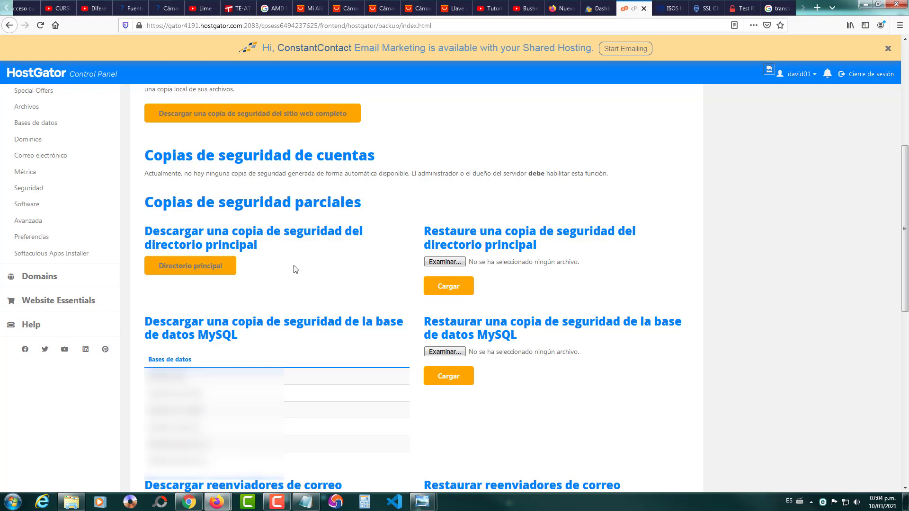
{"action": "left_click", "coordinate": [208, 271]}
{"action": "left_click_drag", "start_coordinate": [901, 221], "coordinate": [901, 279]}
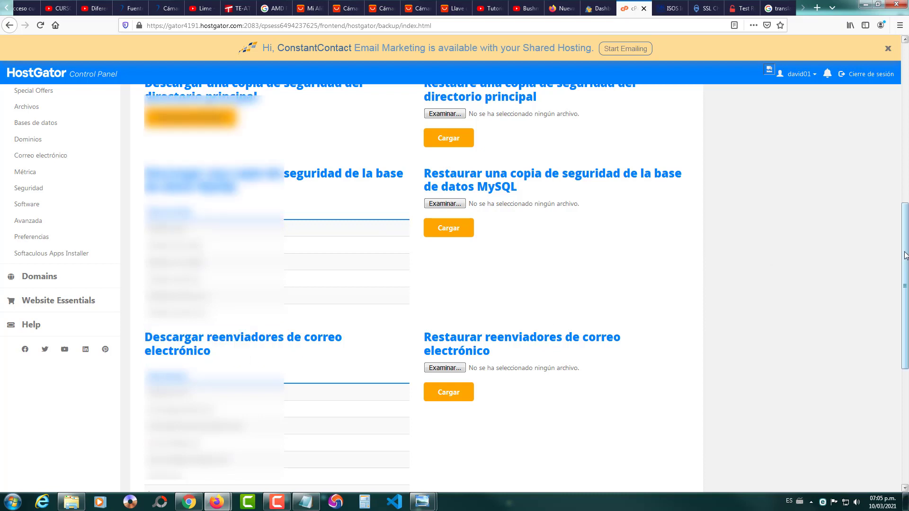
{"action": "scroll", "coordinate": [904, 256], "scroll_direction": "down", "scroll_amount": 5}
{"action": "scroll", "coordinate": [887, 358], "scroll_direction": "down", "scroll_amount": 5}
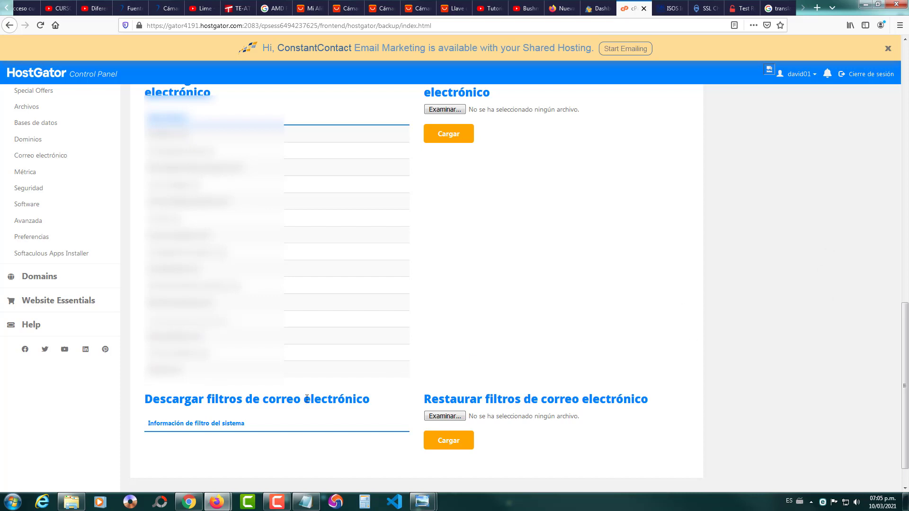
{"action": "scroll", "coordinate": [823, 334], "scroll_direction": "up", "scroll_amount": 3}
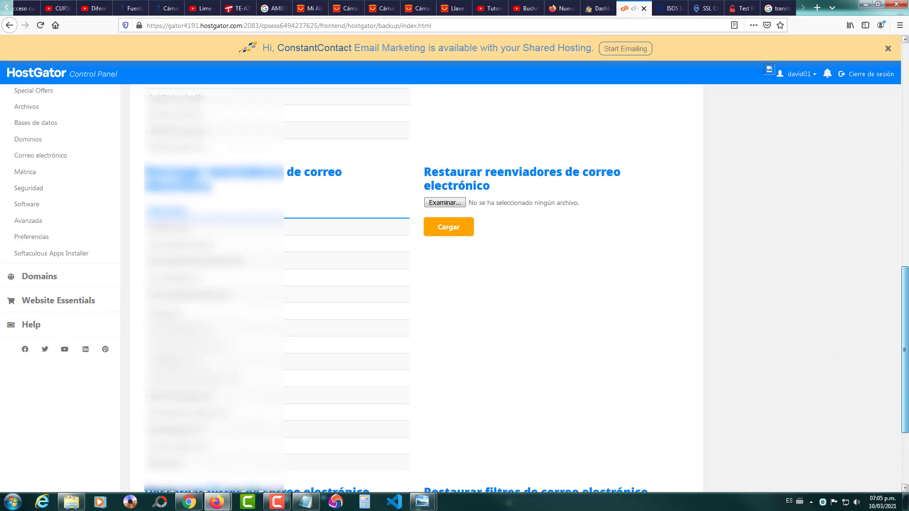
{"action": "scroll", "coordinate": [307, 196], "scroll_direction": "up", "scroll_amount": 5}
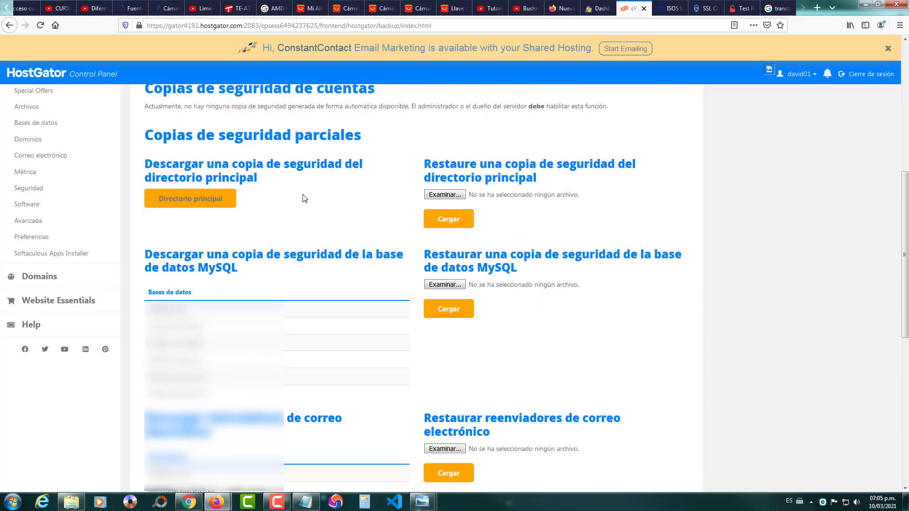
Try downloading the directorio principal backup with Guardar archivo and choosing a file to restore, cancelling both dialogs.
{"action": "left_click", "coordinate": [193, 201]}
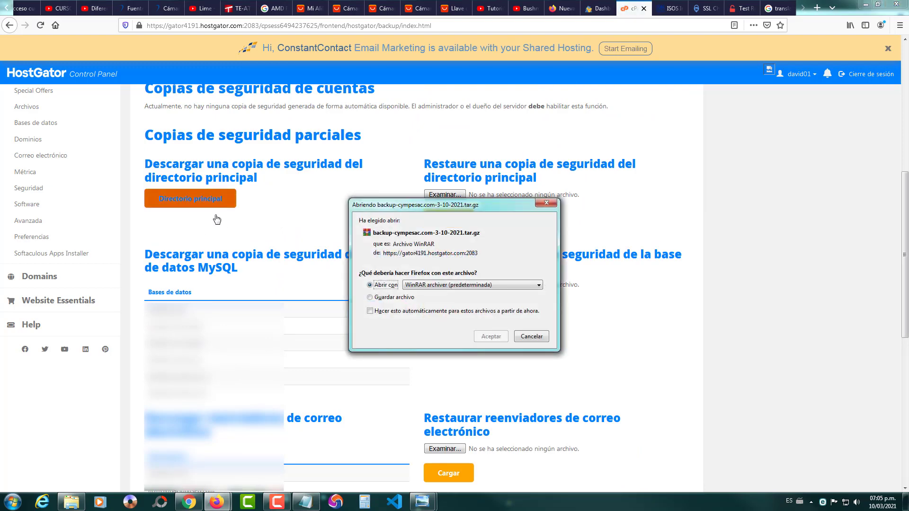
{"action": "left_click", "coordinate": [371, 298]}
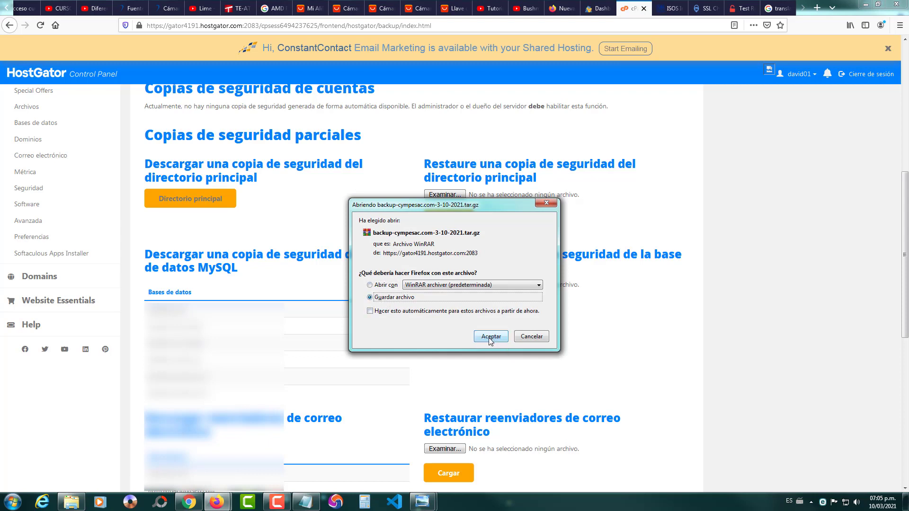
{"action": "left_click", "coordinate": [531, 336]}
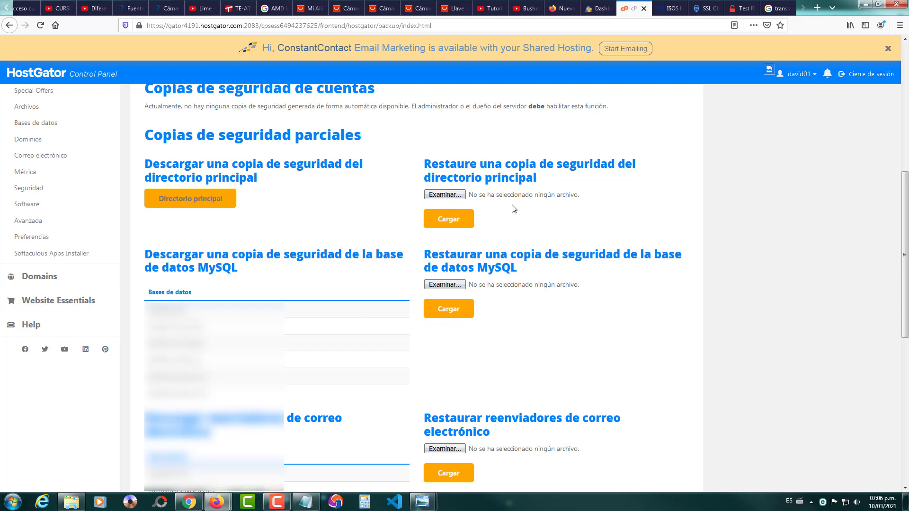
{"action": "left_click", "coordinate": [444, 197]}
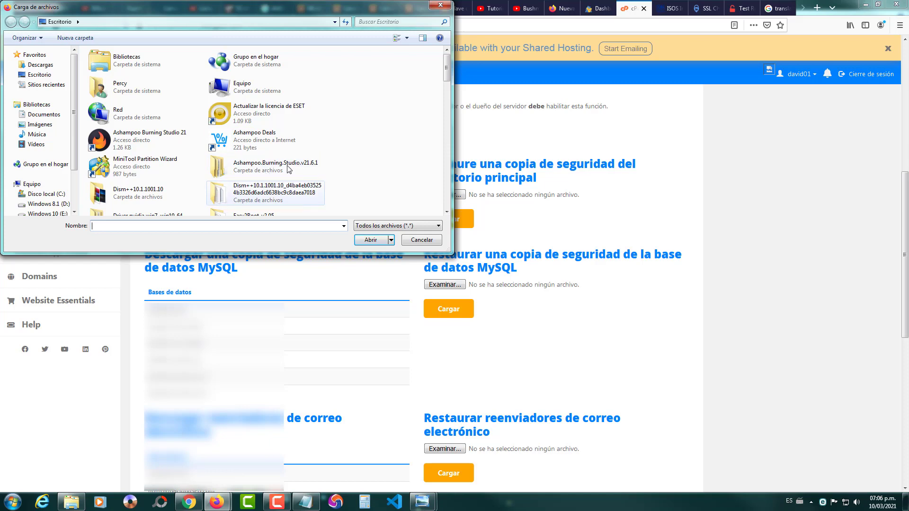
{"action": "left_click", "coordinate": [420, 240]}
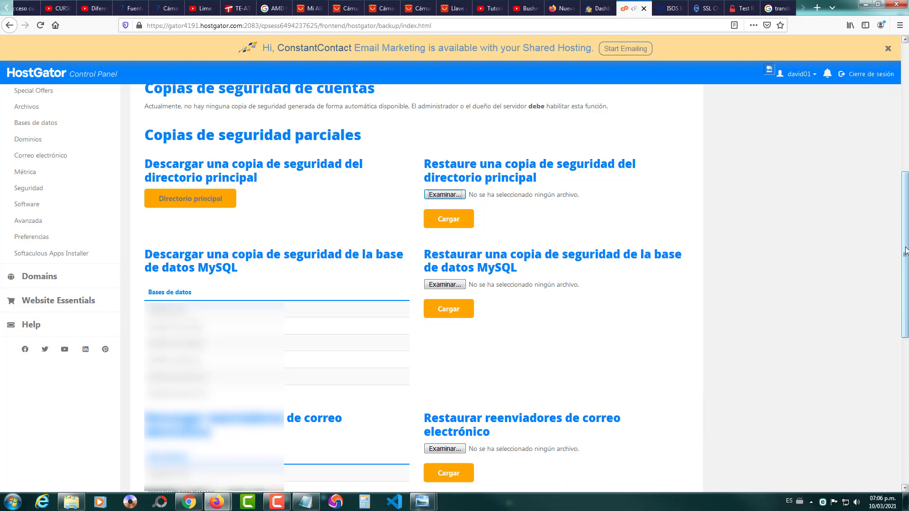
View the full website backup page and return to the main Copias de seguridad page.
{"action": "left_click_drag", "start_coordinate": [906, 242], "coordinate": [906, 112]}
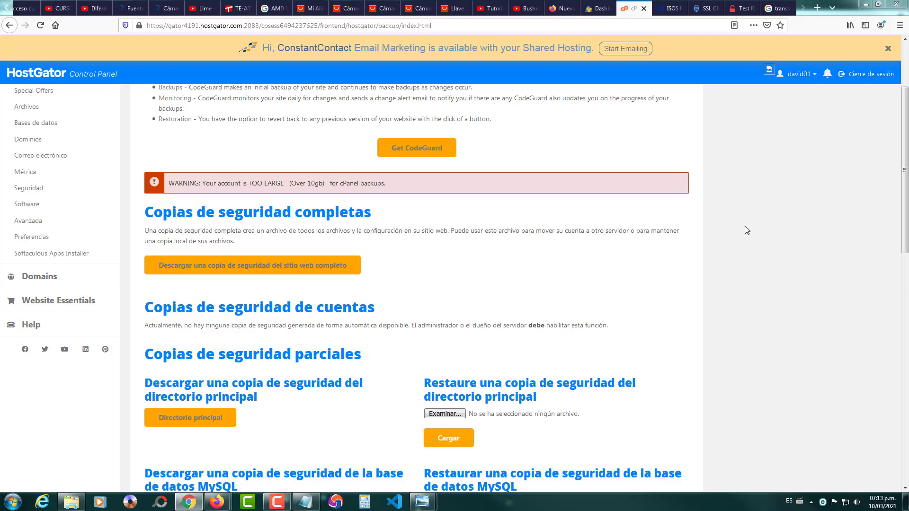
{"action": "left_click", "coordinate": [10, 26]}
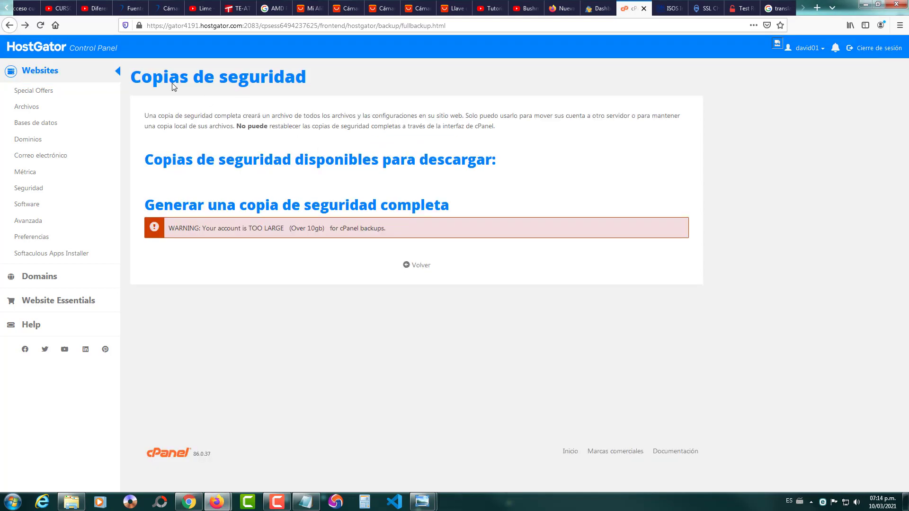
{"action": "left_click", "coordinate": [22, 22]}
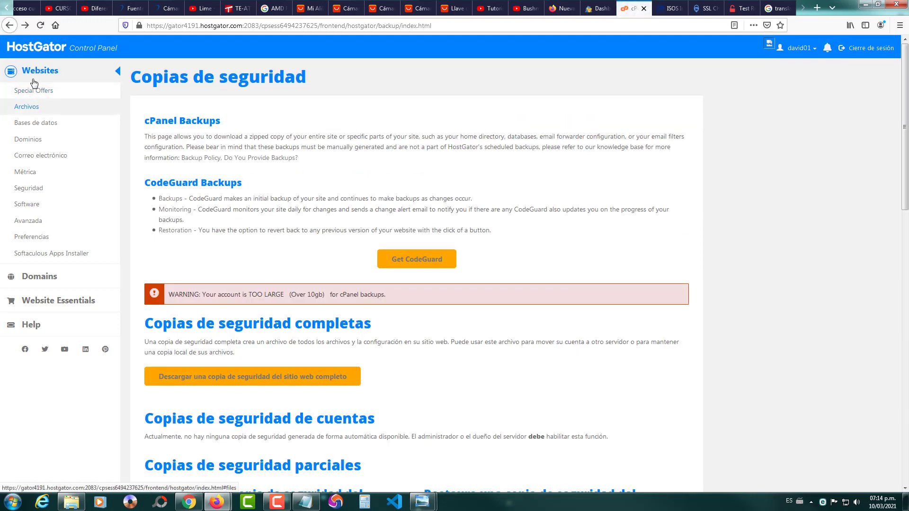
Open the Administrador de archivos from the control panel home and go to the public_html/isosingenieria.com folder.
{"action": "left_click", "coordinate": [9, 26]}
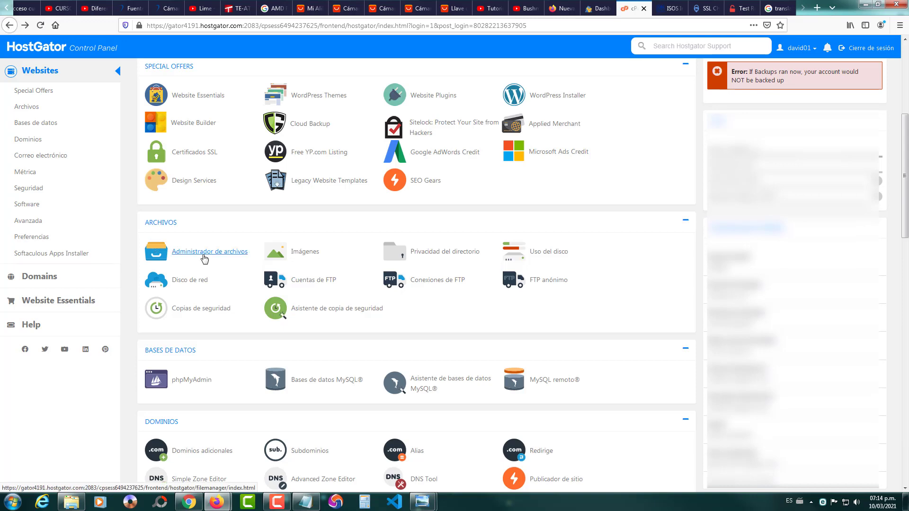
{"action": "left_click", "coordinate": [203, 256]}
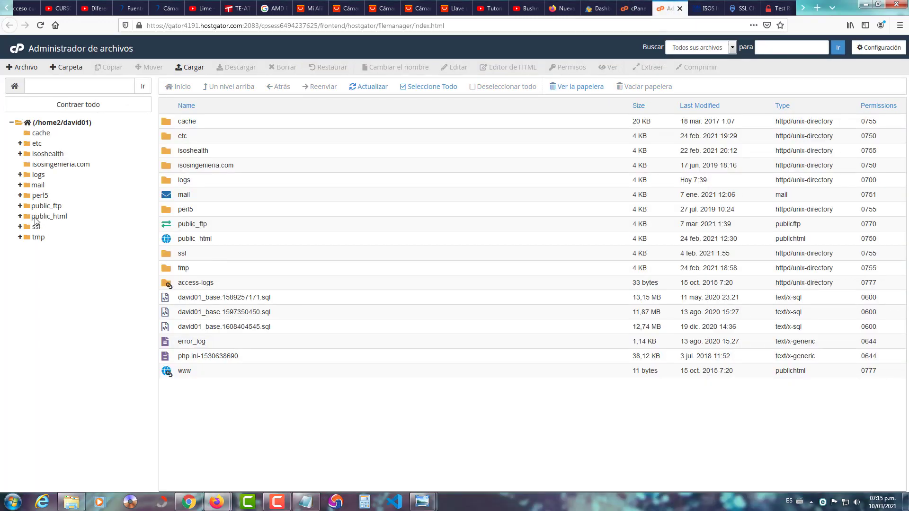
{"action": "left_click", "coordinate": [35, 219]}
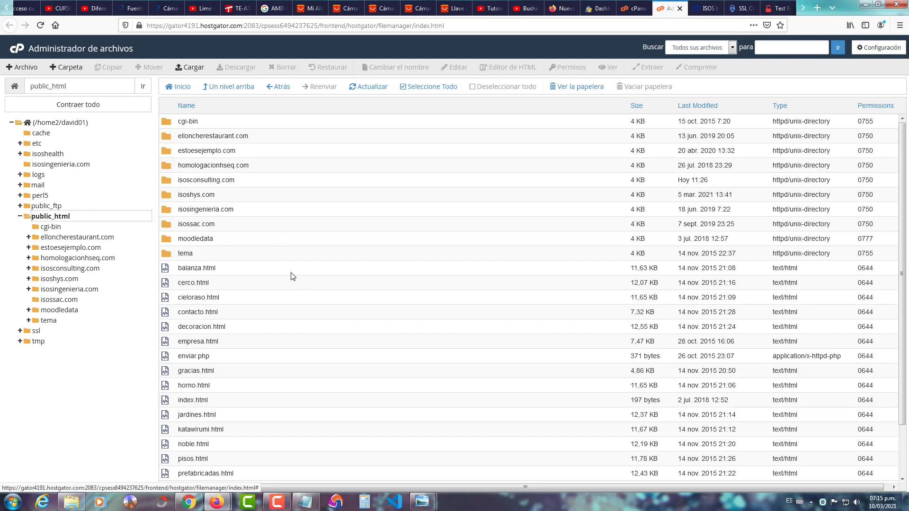
{"action": "left_click", "coordinate": [51, 292]}
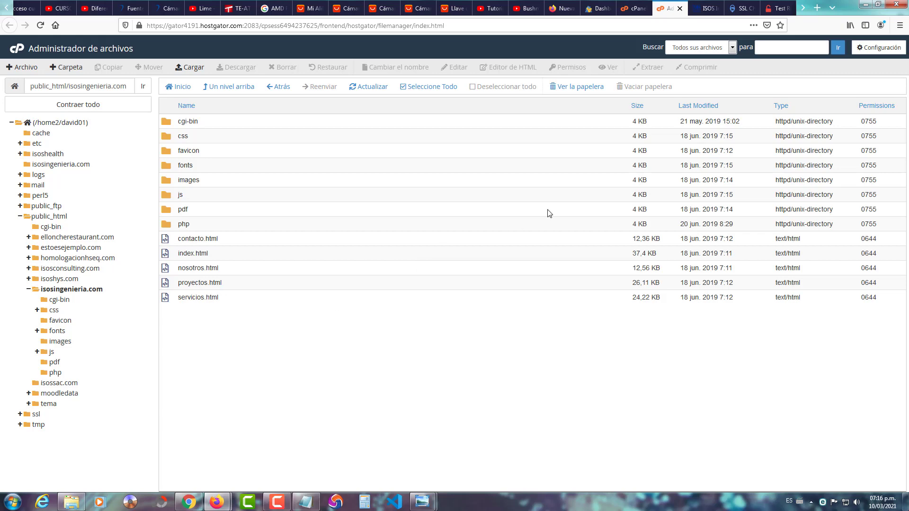
Enable Mostrar archivos ocultos (dotfiles) in the file manager preferences and save them.
{"action": "left_click", "coordinate": [880, 49]}
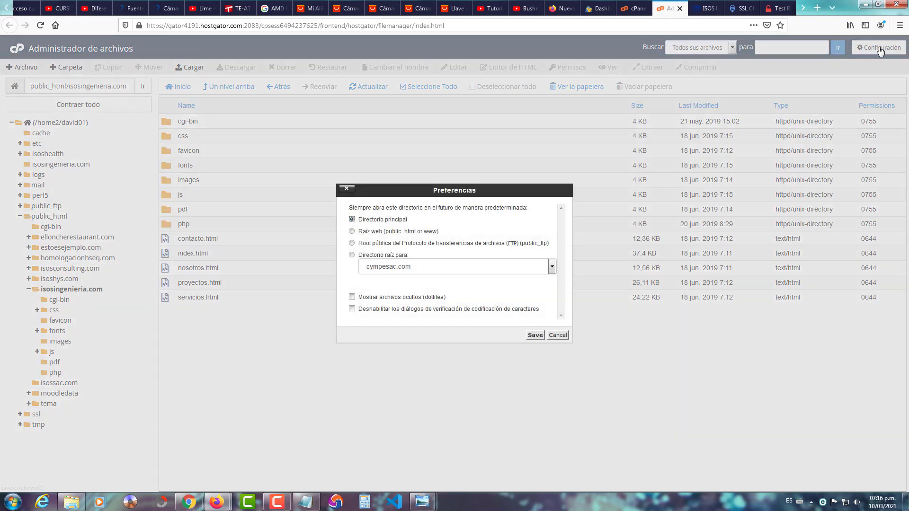
{"action": "left_click", "coordinate": [352, 298]}
{"action": "left_click", "coordinate": [535, 335]}
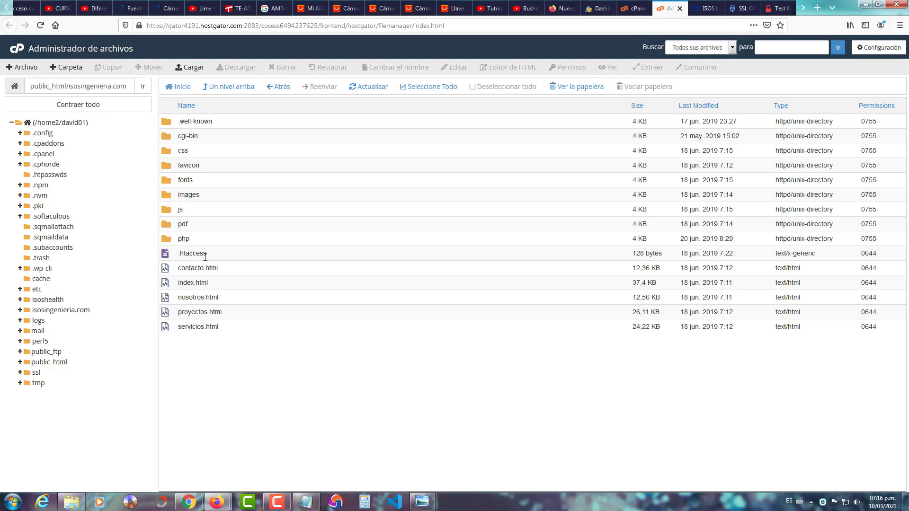
Open the .htaccess file of isosingenieria.com for editing.
{"action": "left_click", "coordinate": [232, 259]}
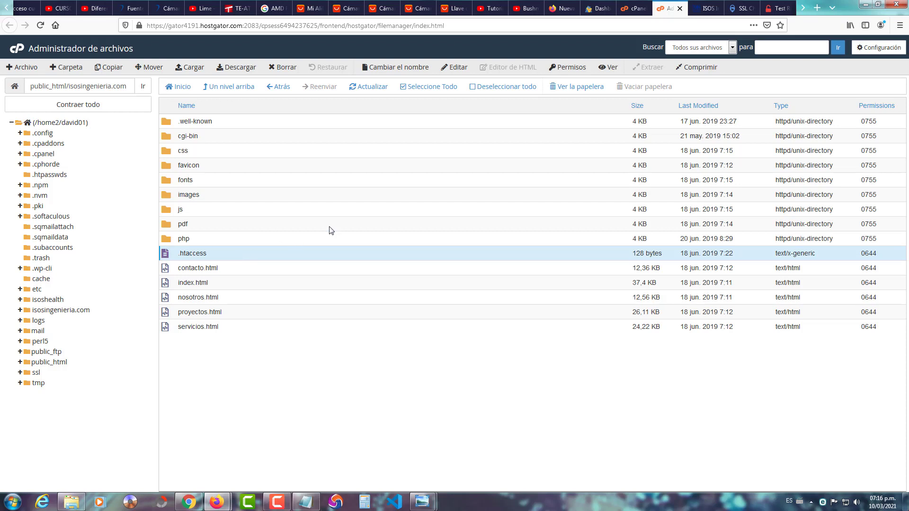
{"action": "left_click", "coordinate": [457, 67]}
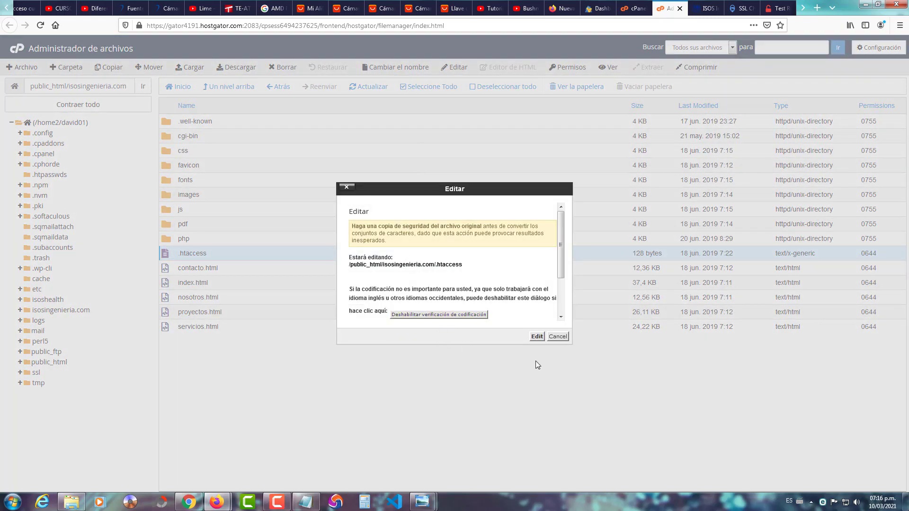
{"action": "left_click", "coordinate": [537, 337]}
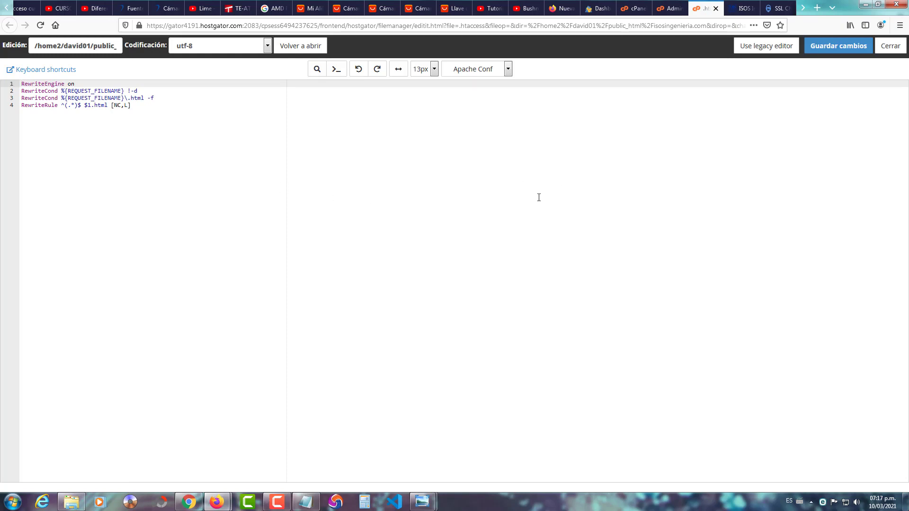
Copy the Force HTTPs redirect code for .htaccess from the Force HTTPS details in the Why No Padlock results.
{"action": "left_click", "coordinate": [803, 7]}
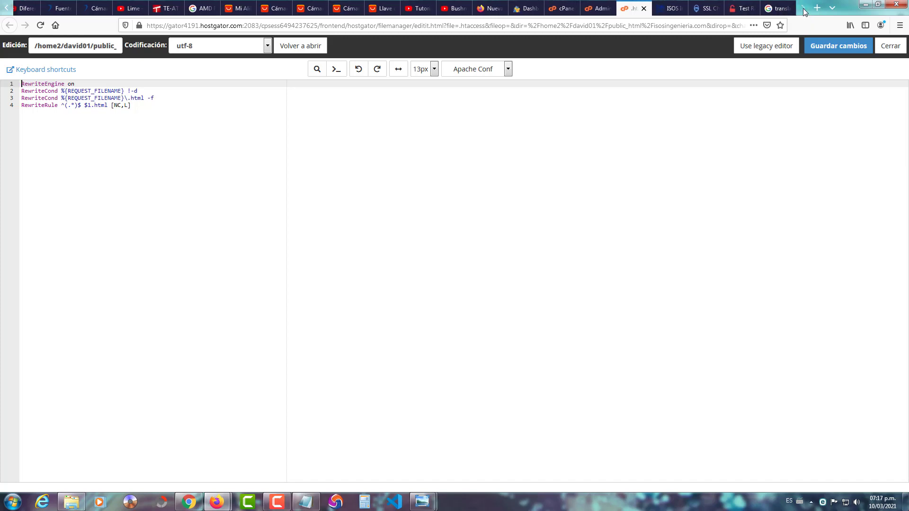
{"action": "left_click", "coordinate": [743, 8]}
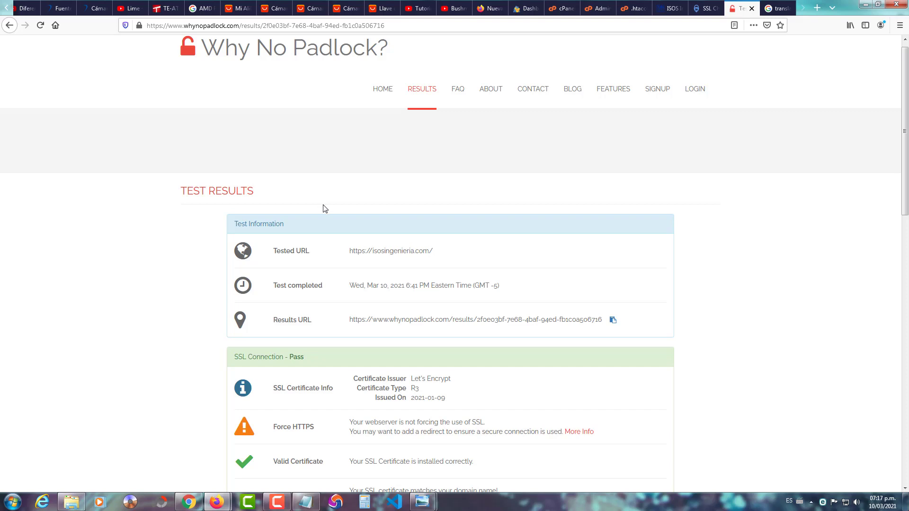
{"action": "left_click_drag", "start_coordinate": [904, 144], "coordinate": [899, 200]}
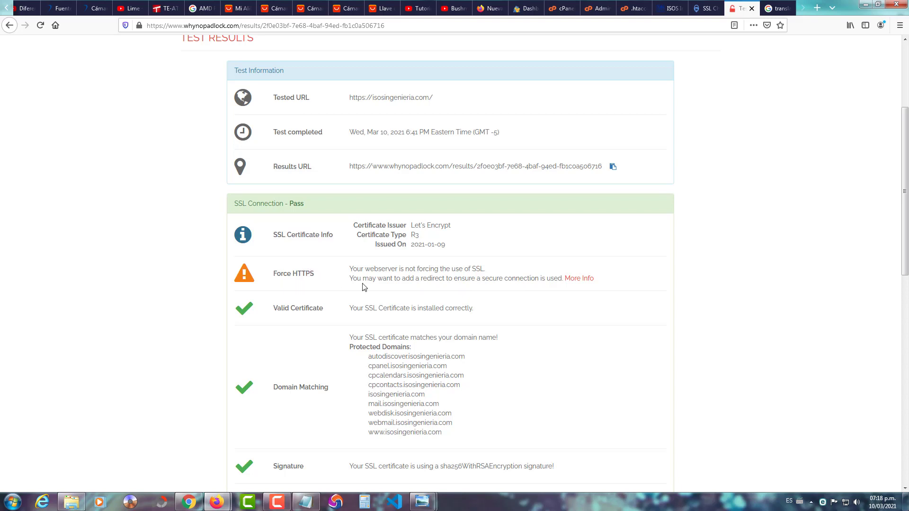
{"action": "left_click", "coordinate": [581, 280]}
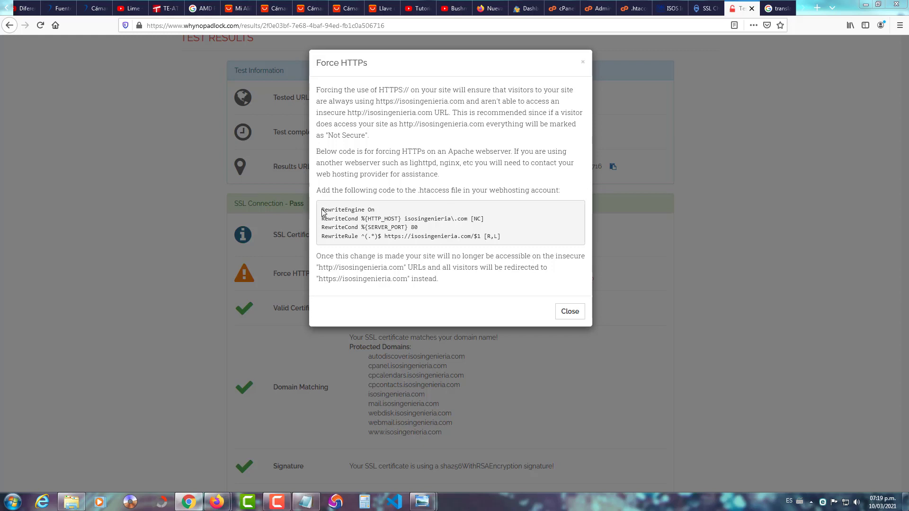
{"action": "left_click_drag", "start_coordinate": [322, 210], "coordinate": [508, 239]}
{"action": "right_click", "coordinate": [463, 237]}
{"action": "left_click", "coordinate": [483, 244]}
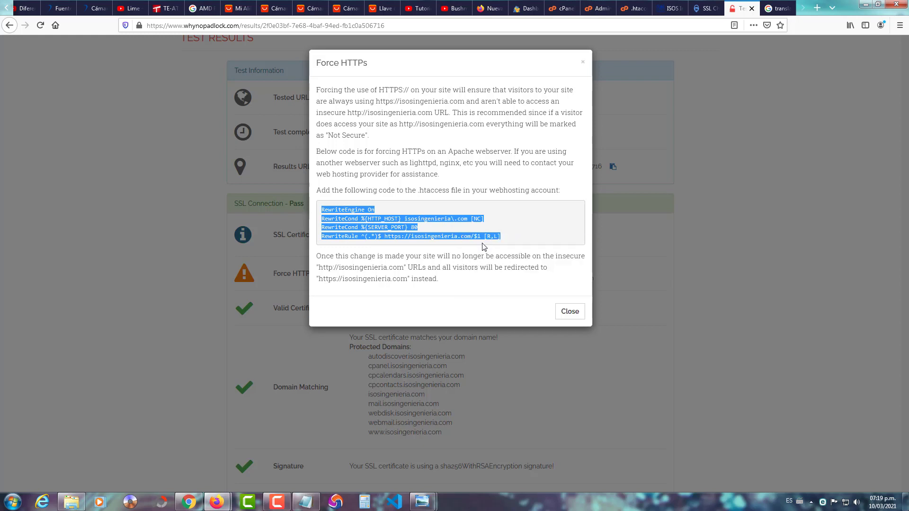
Paste the HTTPS redirect code into .htaccess after a blank line below the existing rules, save the changes and close the editor.
{"action": "left_click", "coordinate": [628, 10]}
{"action": "left_click", "coordinate": [293, 160]}
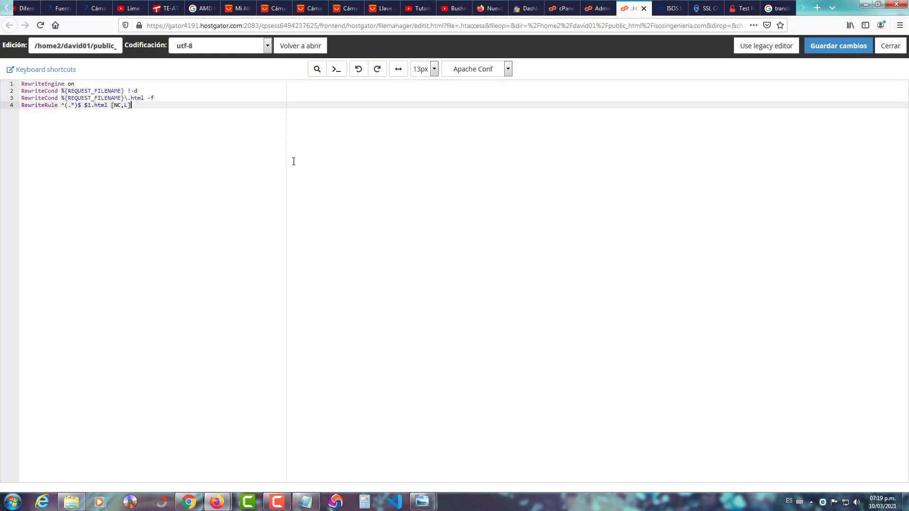
{"action": "key", "text": "Return"}
{"action": "key", "text": "Return"}
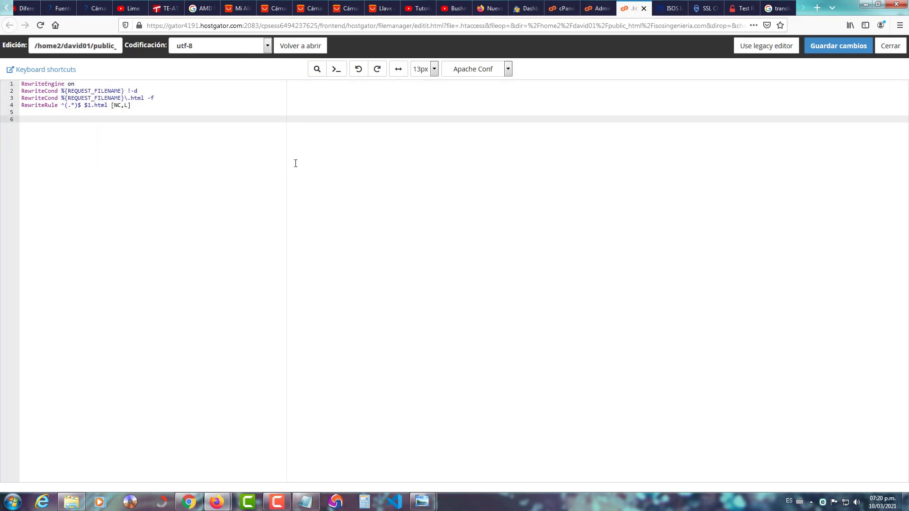
{"action": "key", "text": "ctrl+v"}
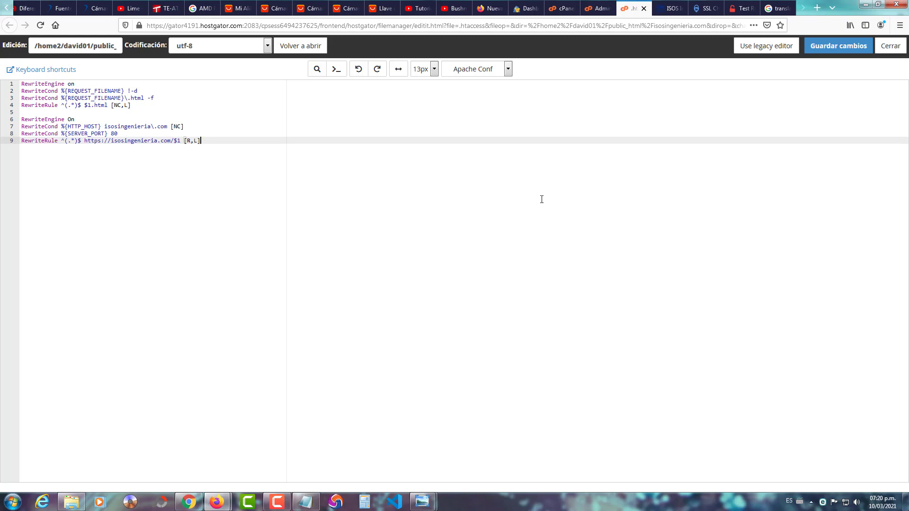
{"action": "left_click", "coordinate": [838, 48]}
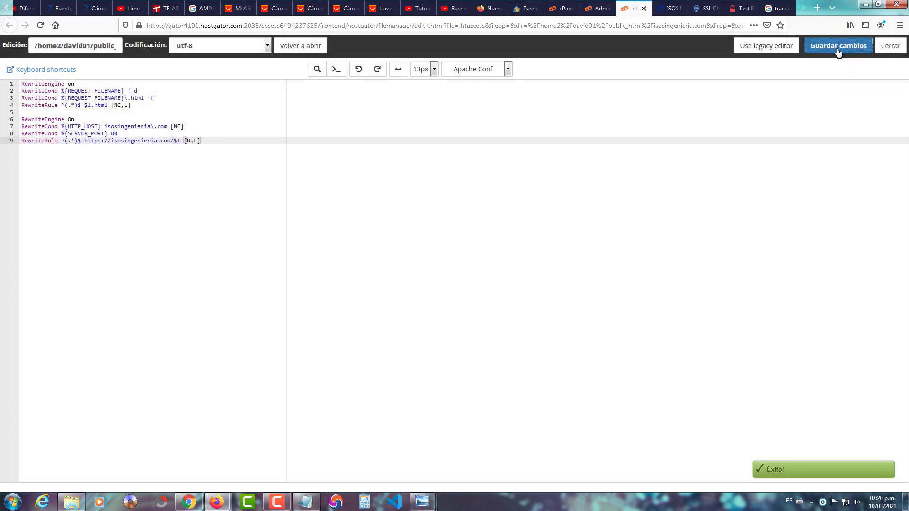
{"action": "left_click", "coordinate": [890, 51]}
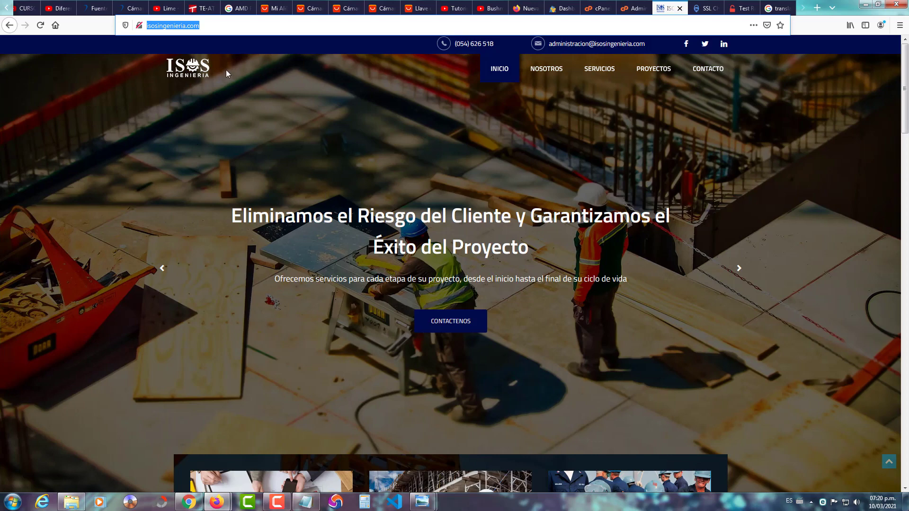
Reload the open isosingenieria.com site and check its address and padlock for the HTTPS redirect.
{"action": "left_click", "coordinate": [41, 25]}
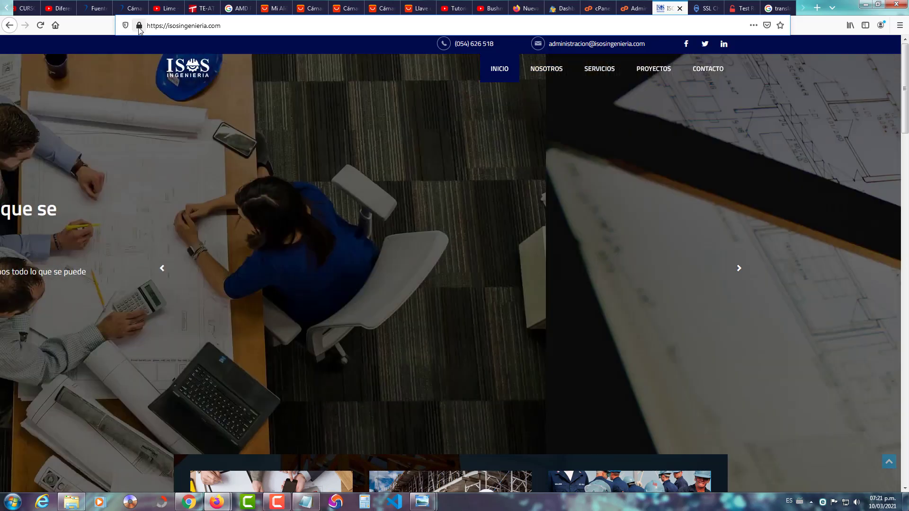
{"action": "mouse_move", "coordinate": [140, 30]}
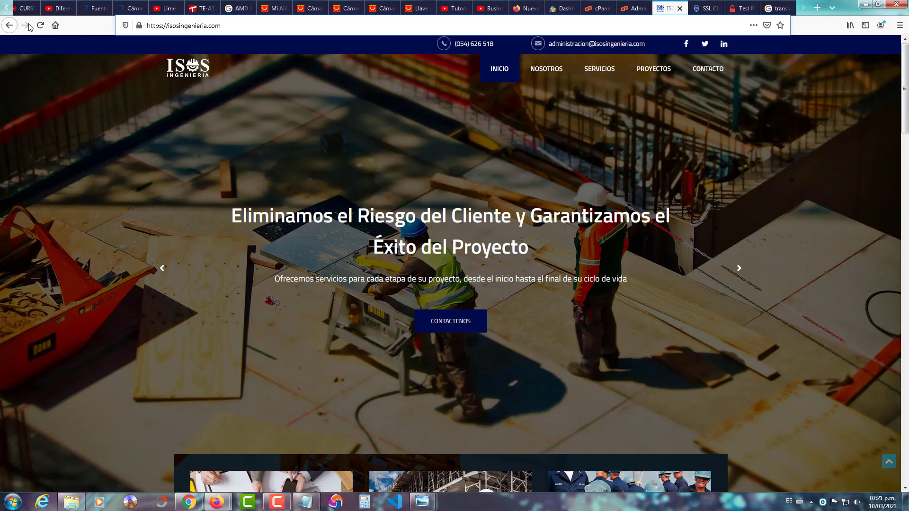
{"action": "left_click", "coordinate": [41, 25]}
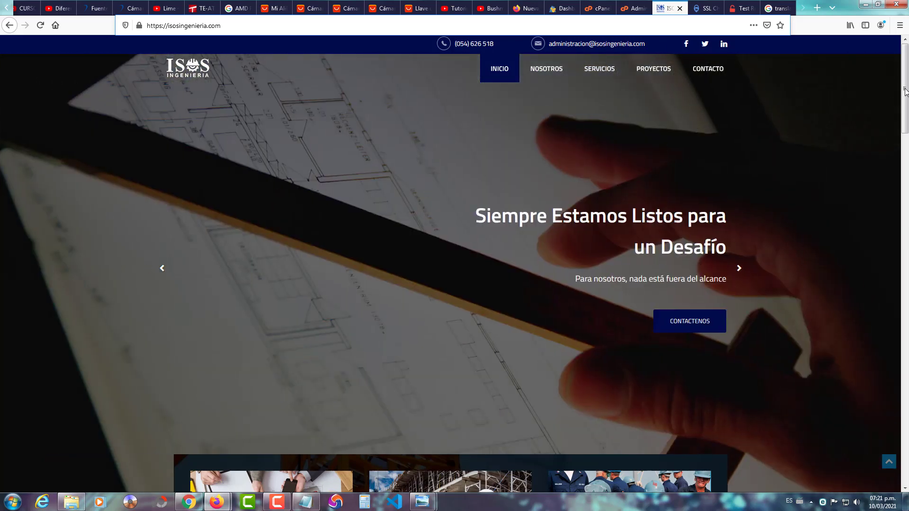
Turn off showing hidden files (dotfiles) in the file manager preferences, save them, and close the file manager to return to the site.
{"action": "left_click", "coordinate": [631, 9]}
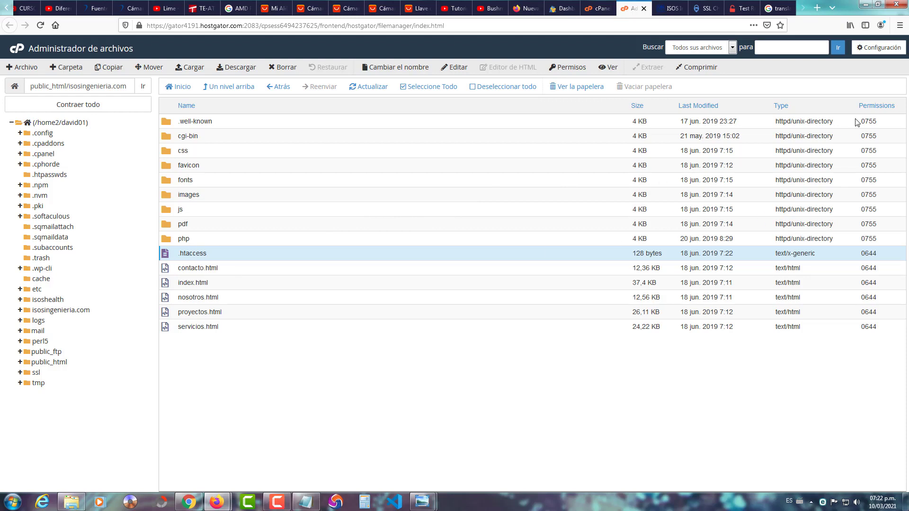
{"action": "left_click", "coordinate": [886, 51]}
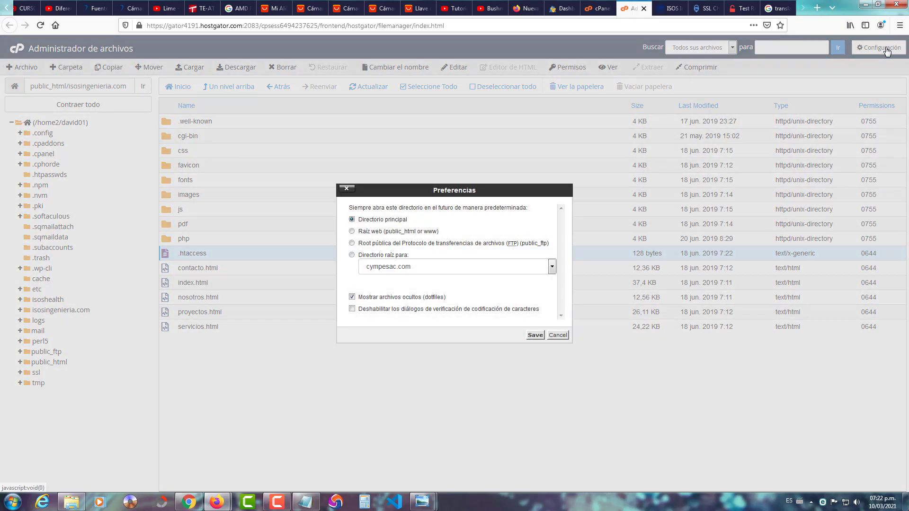
{"action": "left_click", "coordinate": [352, 297]}
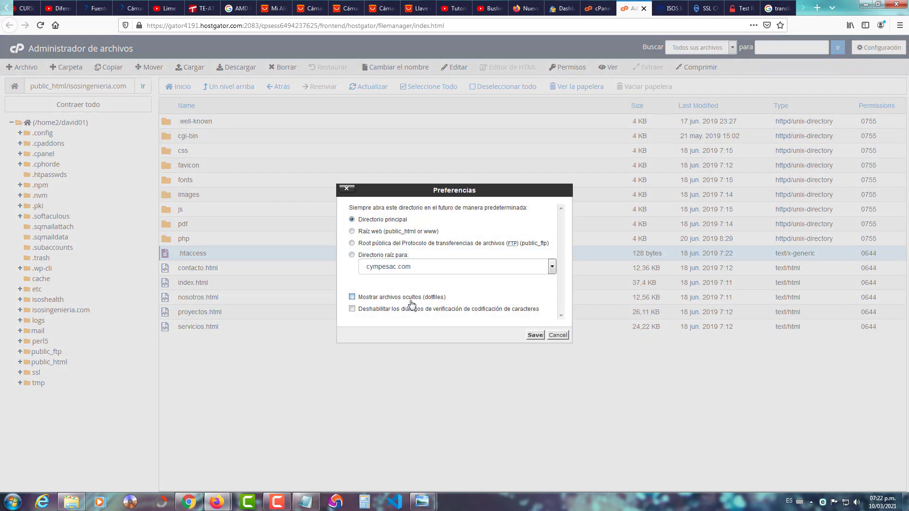
{"action": "left_click", "coordinate": [535, 335]}
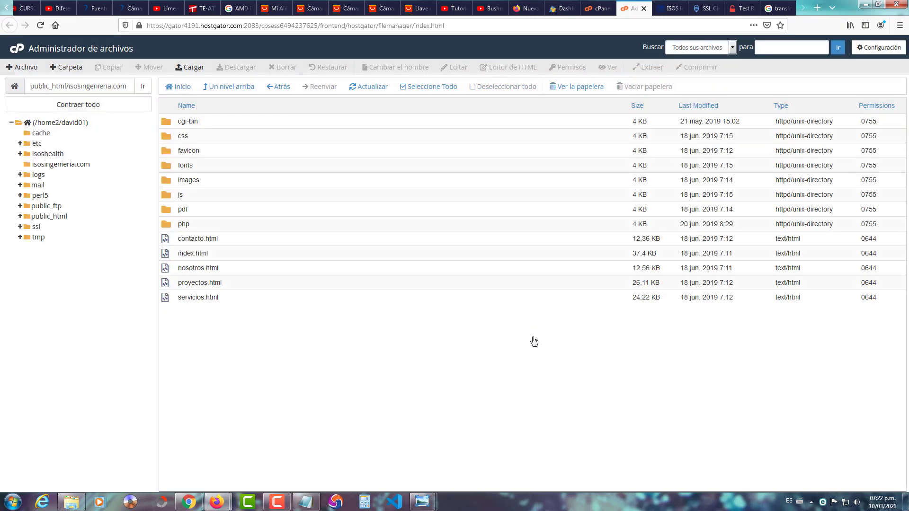
{"action": "left_click", "coordinate": [644, 8]}
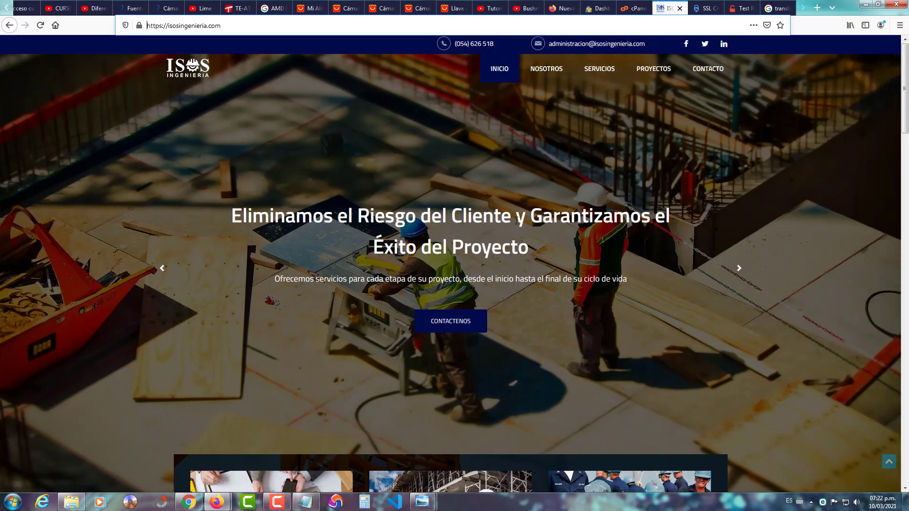
{"action": "left_click", "coordinate": [657, 172]}
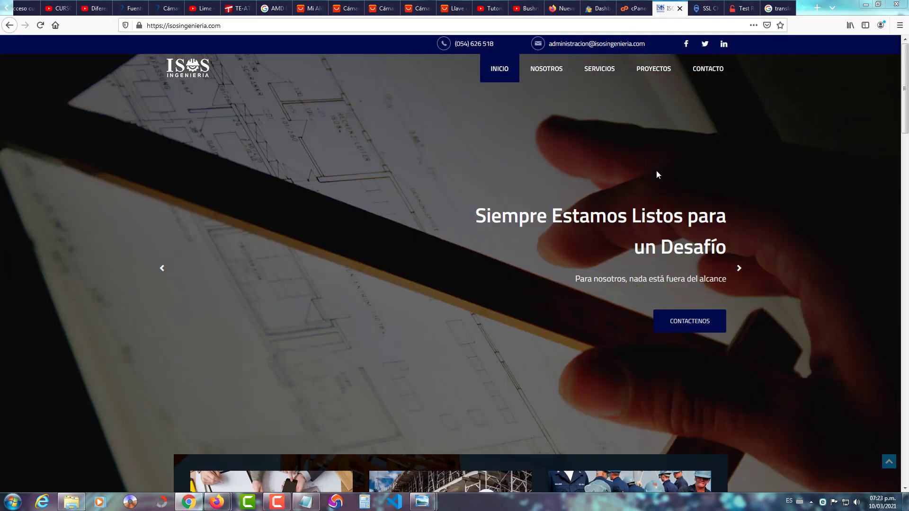